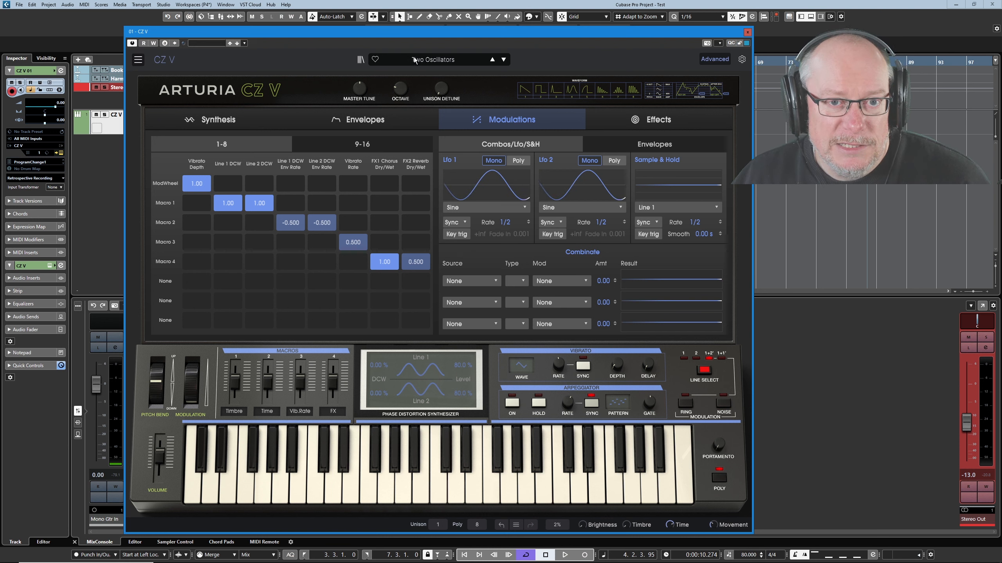
Look through the Template preset category while keeping the Two Oscillators preset loaded.
{"action": "left_click", "coordinate": [448, 59]}
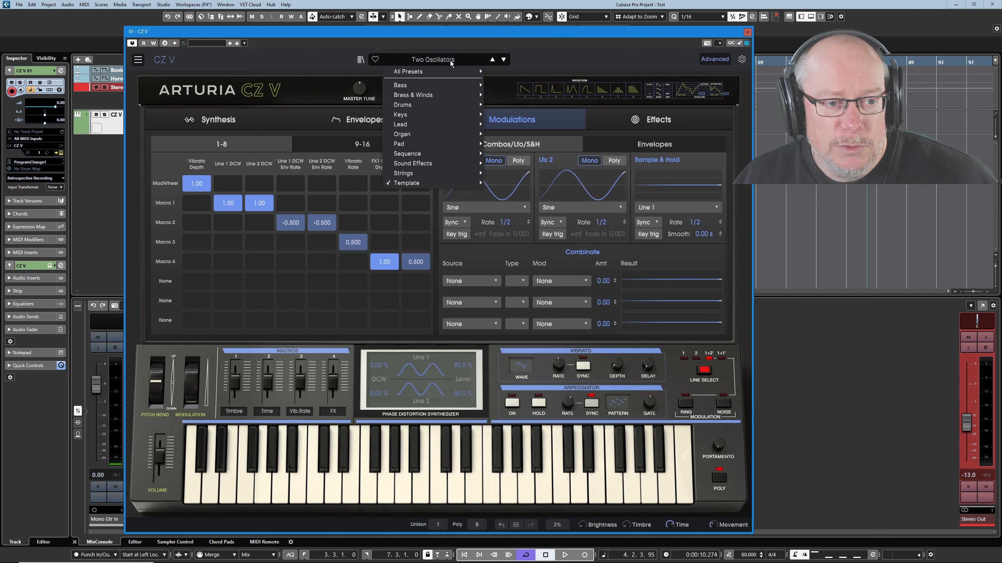
{"action": "mouse_move", "coordinate": [434, 182]}
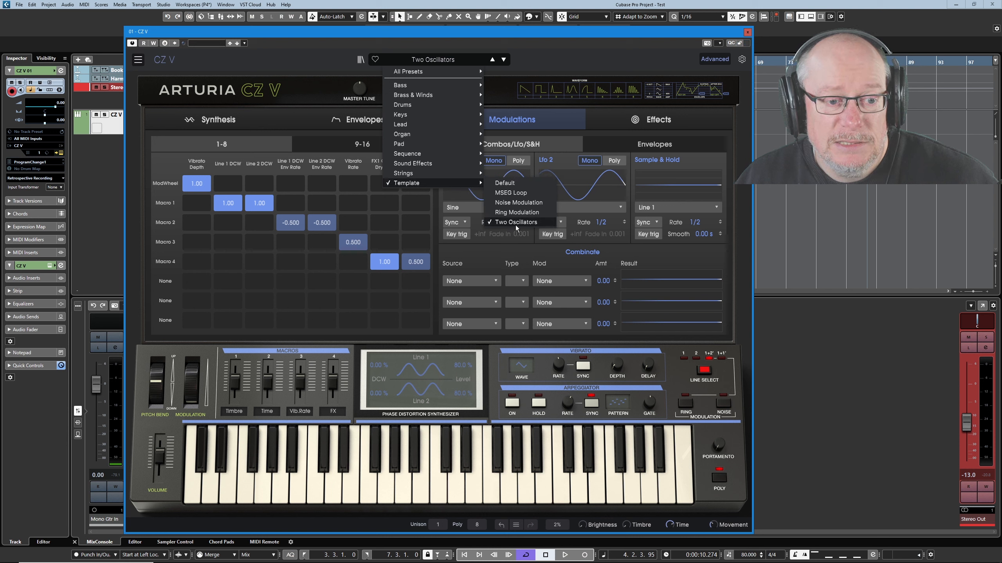
{"action": "left_click", "coordinate": [490, 38]}
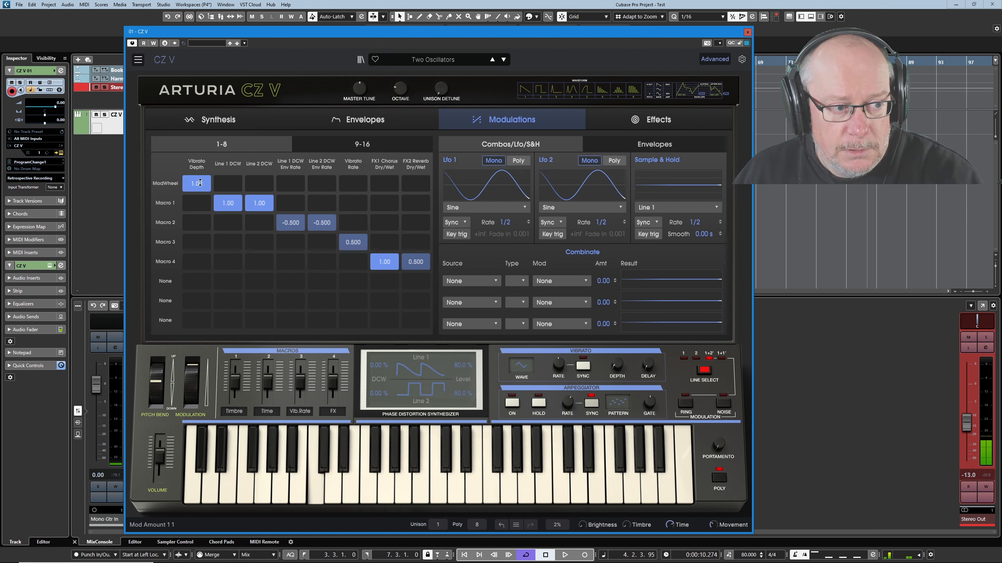
Vary the mod wheel's Vibrato Depth amount through positive and negative values, including -1.00, and finish at 0.760.
{"action": "left_click_drag", "start_coordinate": [203, 187], "coordinate": [194, 188]}
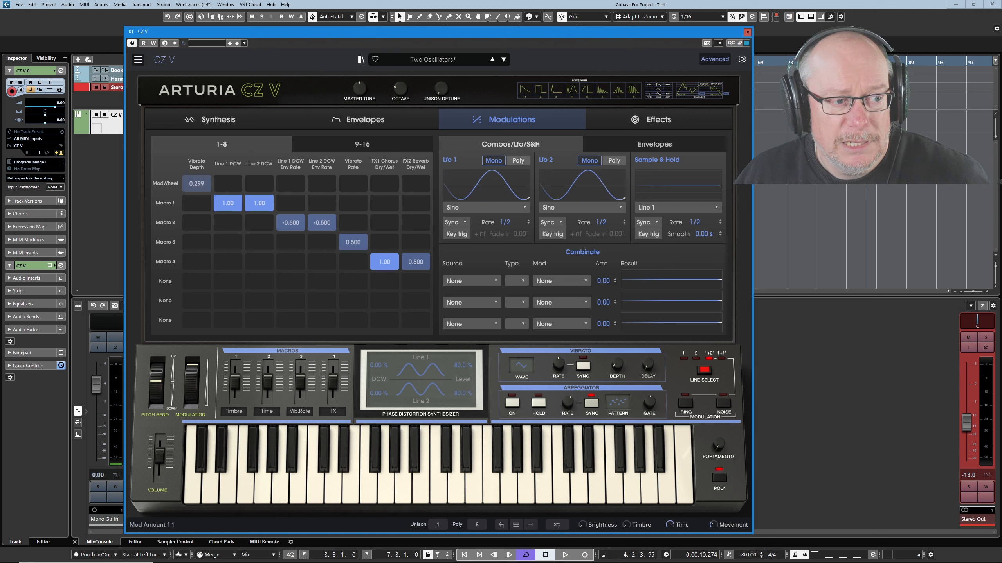
{"action": "mouse_move", "coordinate": [200, 184]}
{"action": "left_mouse_down"}
{"action": "mouse_move", "coordinate": [199, 168]}
{"action": "mouse_move", "coordinate": [200, 183]}
{"action": "left_mouse_up"}
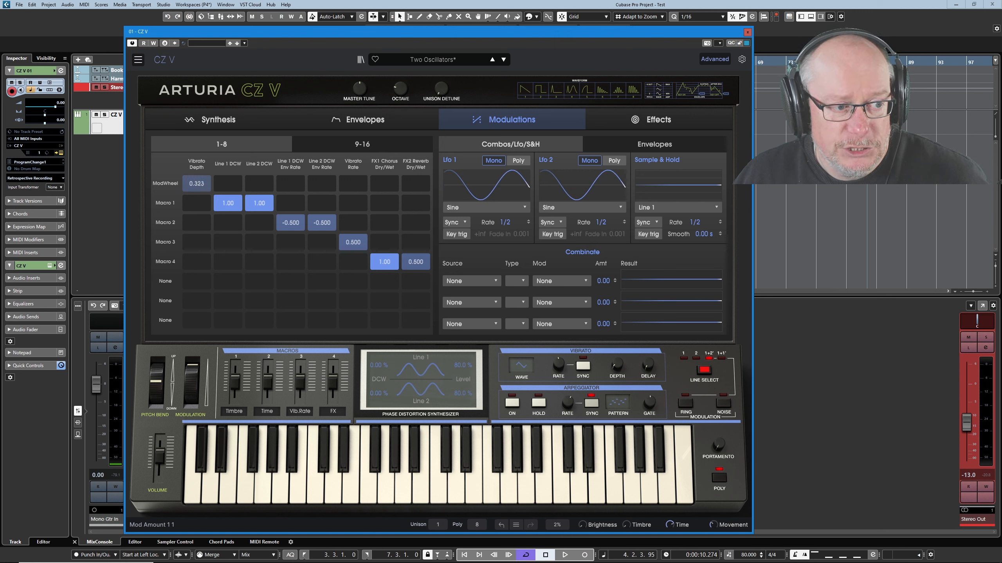
{"action": "left_click_drag", "start_coordinate": [199, 184], "coordinate": [200, 209]}
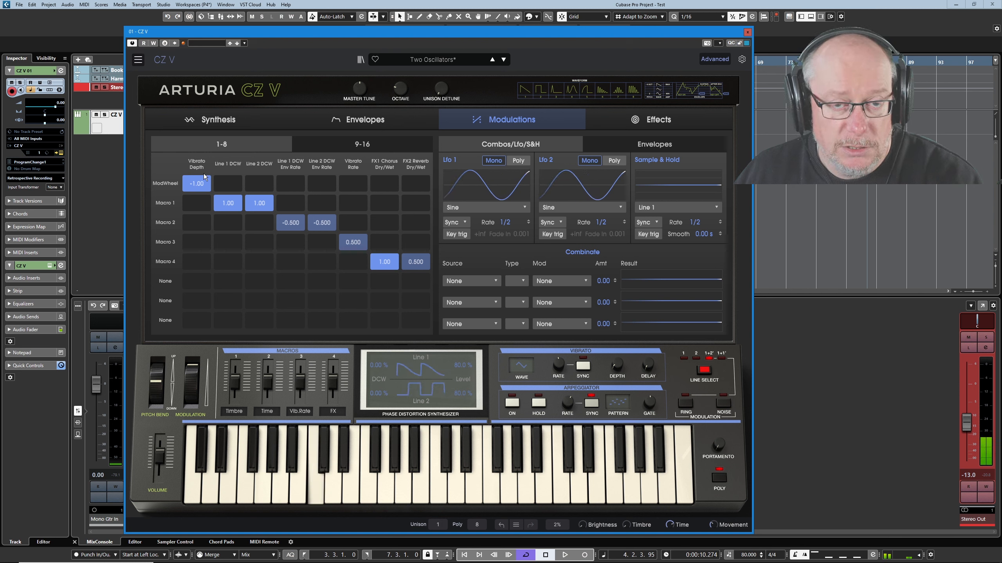
{"action": "mouse_move", "coordinate": [203, 174]}
{"action": "left_mouse_down"}
{"action": "mouse_move", "coordinate": [204, 166]}
{"action": "mouse_move", "coordinate": [202, 182]}
{"action": "left_mouse_up"}
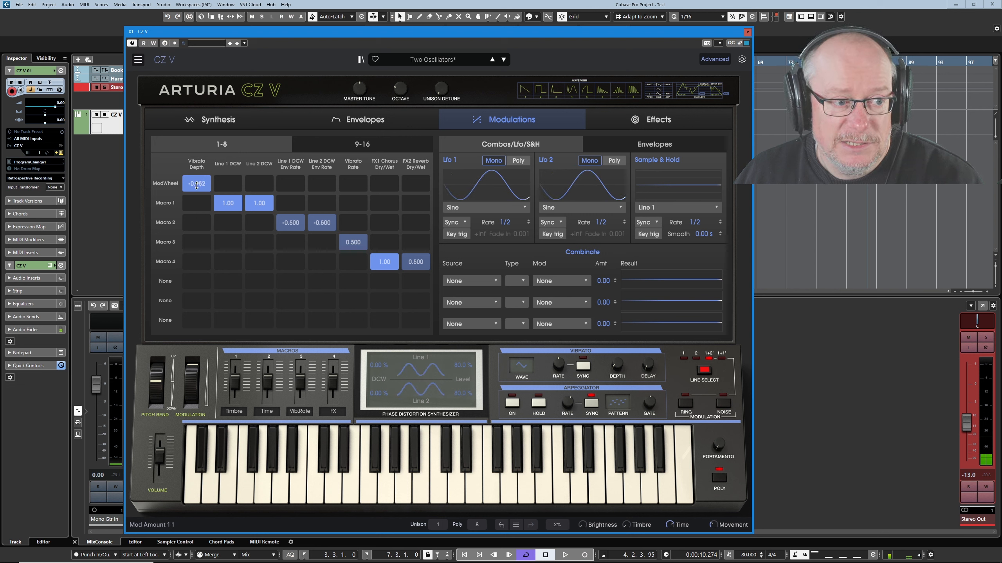
{"action": "left_click_drag", "start_coordinate": [196, 184], "coordinate": [197, 166]}
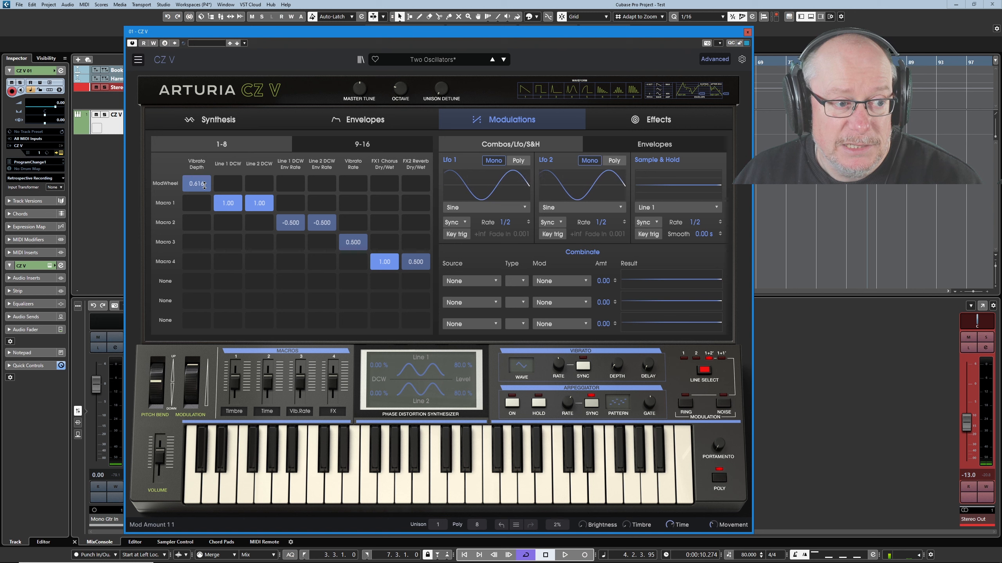
{"action": "left_click_drag", "start_coordinate": [196, 183], "coordinate": [197, 181]}
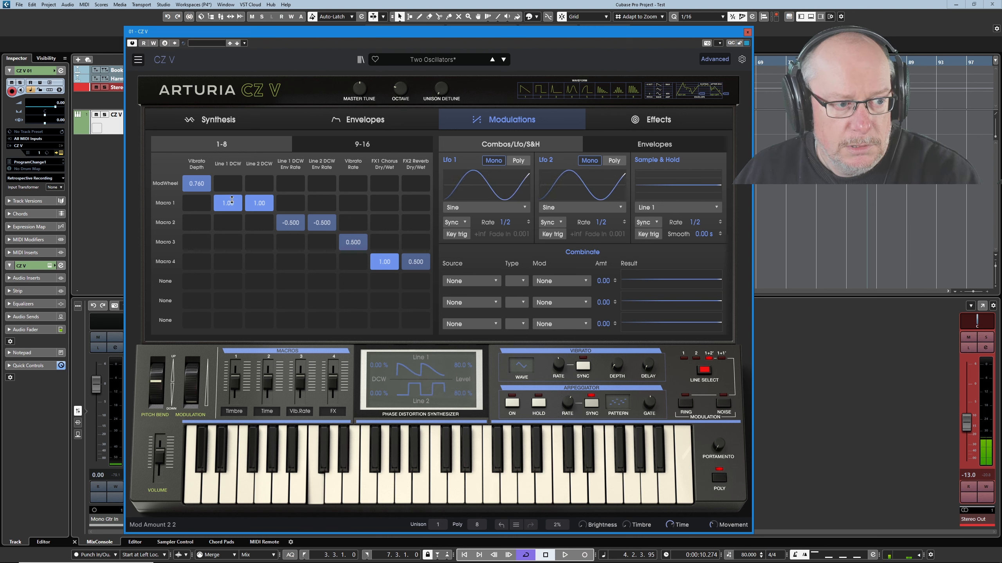
Lower the Timbre macro, clear Macro 1's Line 2 DCW amount, and move the macro again to compare the effect.
{"action": "left_click_drag", "start_coordinate": [235, 381], "coordinate": [235, 389]}
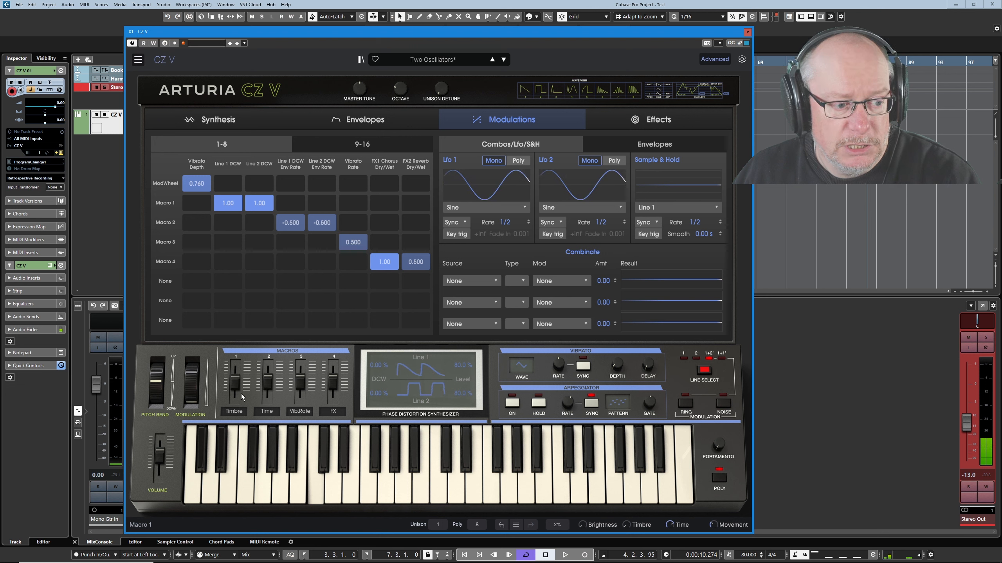
{"action": "left_click_drag", "start_coordinate": [236, 380], "coordinate": [235, 389]}
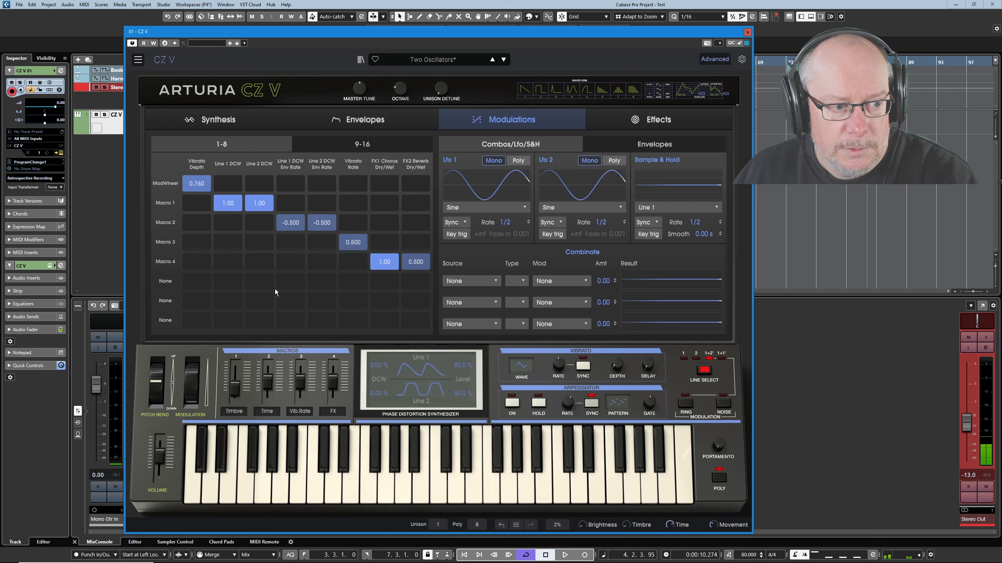
{"action": "double_click", "coordinate": [260, 205]}
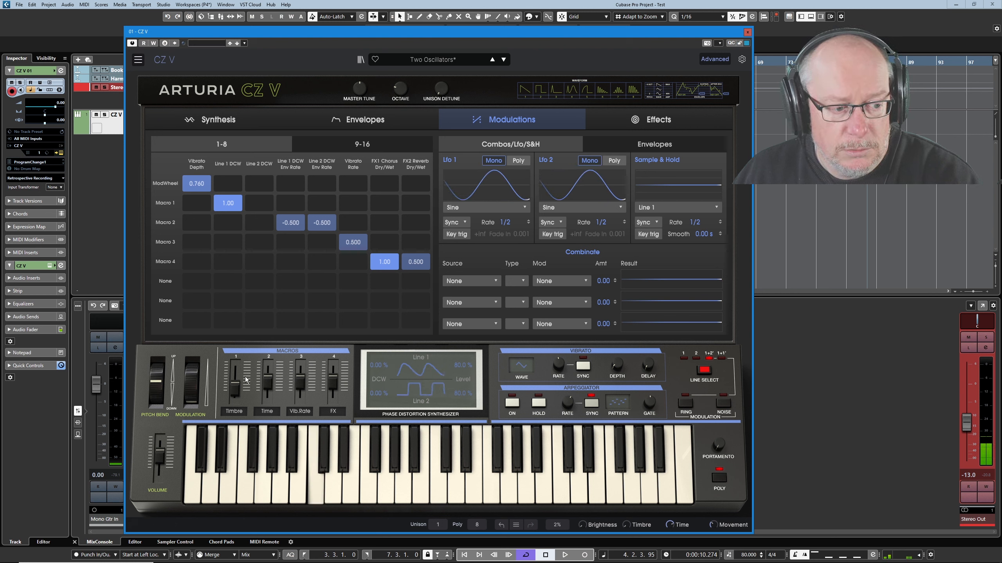
{"action": "left_click_drag", "start_coordinate": [235, 389], "coordinate": [236, 389]}
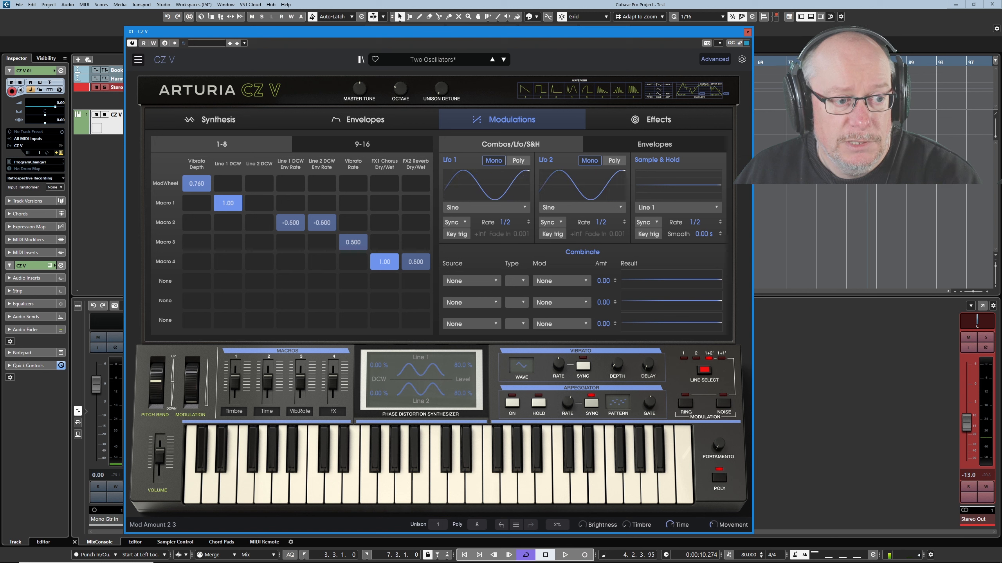
Set Macro 1's Line 2 DCW amount to -1.00 and sweep the Timbre macro down and back up.
{"action": "left_click_drag", "start_coordinate": [259, 203], "coordinate": [259, 238]}
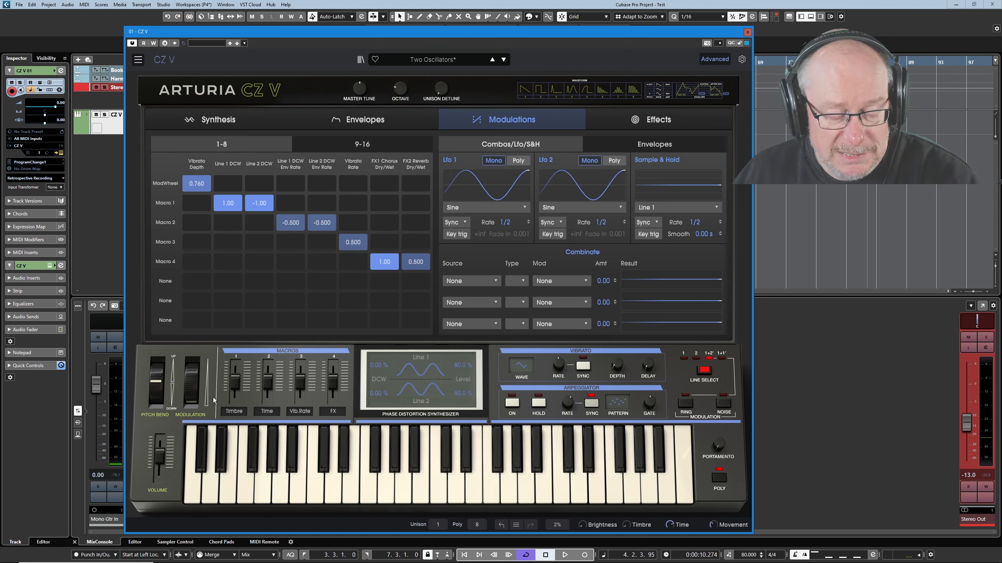
{"action": "mouse_move", "coordinate": [234, 377]}
{"action": "left_mouse_down"}
{"action": "mouse_move", "coordinate": [234, 366]}
{"action": "mouse_move", "coordinate": [234, 390]}
{"action": "left_mouse_up"}
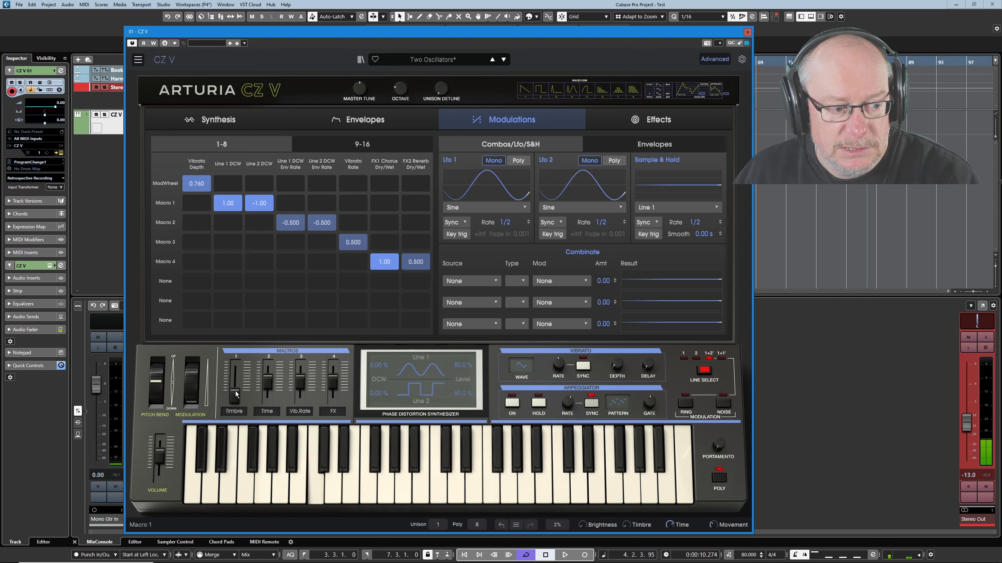
{"action": "left_click_drag", "start_coordinate": [235, 394], "coordinate": [236, 374]}
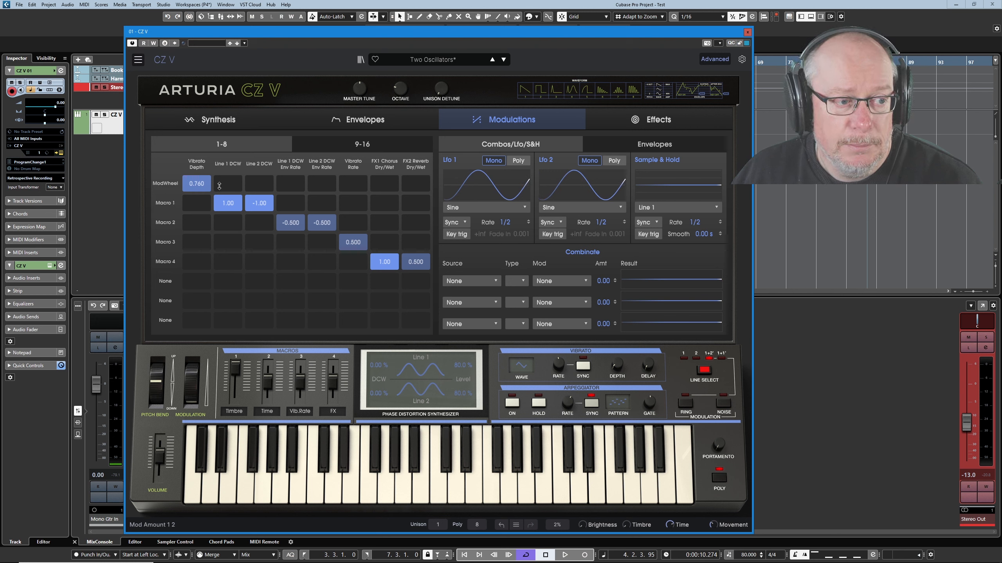
Assign Line 1 DCW as the first modulation destination and lower the first point of Line 1's DCW envelope to level 0.
{"action": "left_click", "coordinate": [199, 163]}
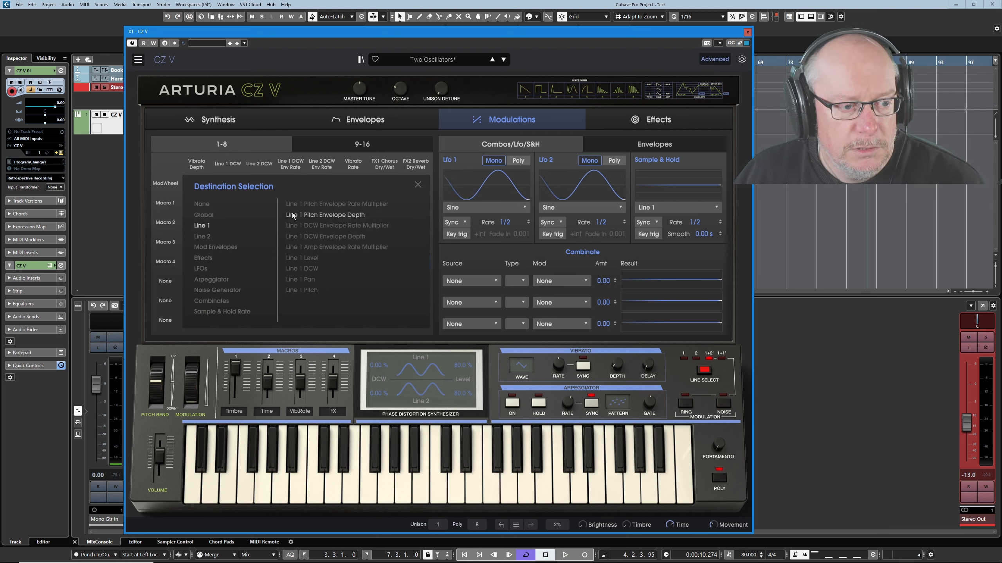
{"action": "left_click", "coordinate": [303, 269]}
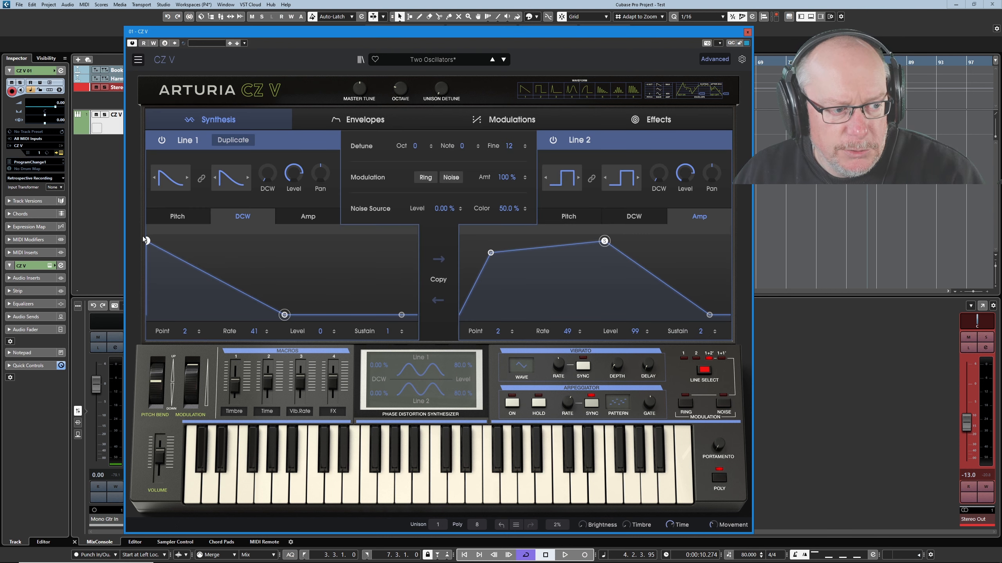
{"action": "left_click_drag", "start_coordinate": [147, 242], "coordinate": [128, 342]}
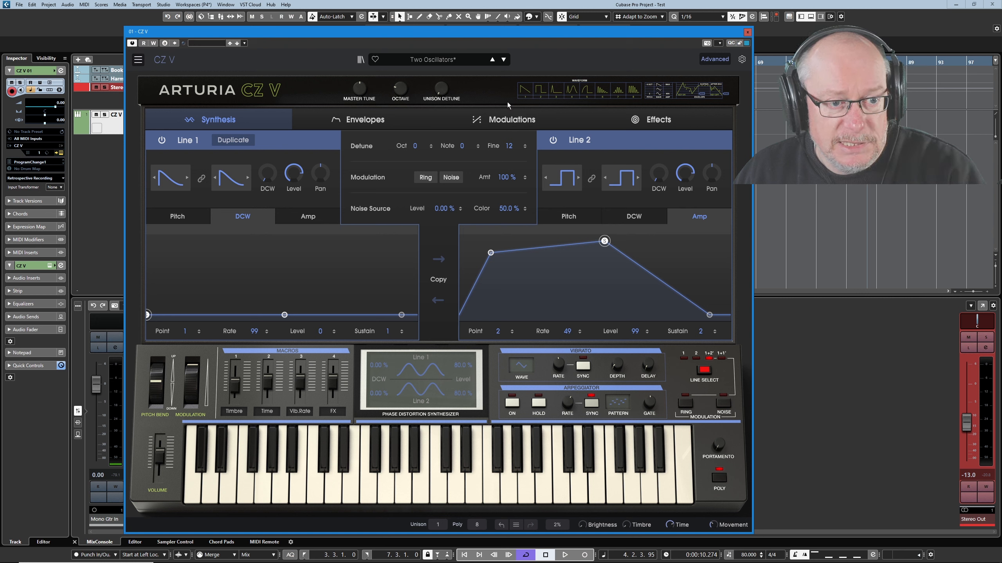
{"action": "left_click", "coordinate": [502, 121]}
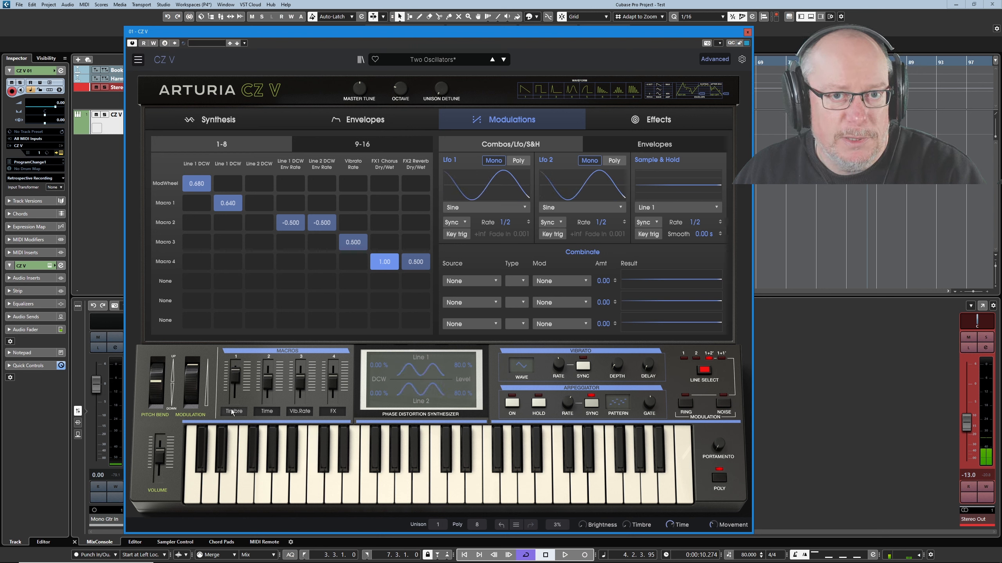
{"action": "mouse_move", "coordinate": [235, 360]}
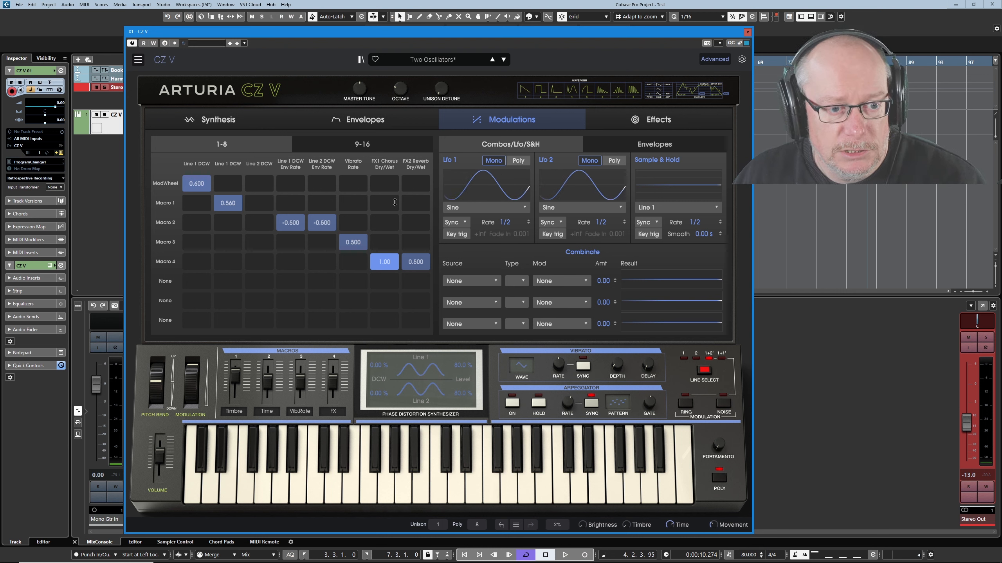
Reload the Two Oscillators preset, switch off Line 2, and return to the modulation matrix.
{"action": "left_click", "coordinate": [493, 60]}
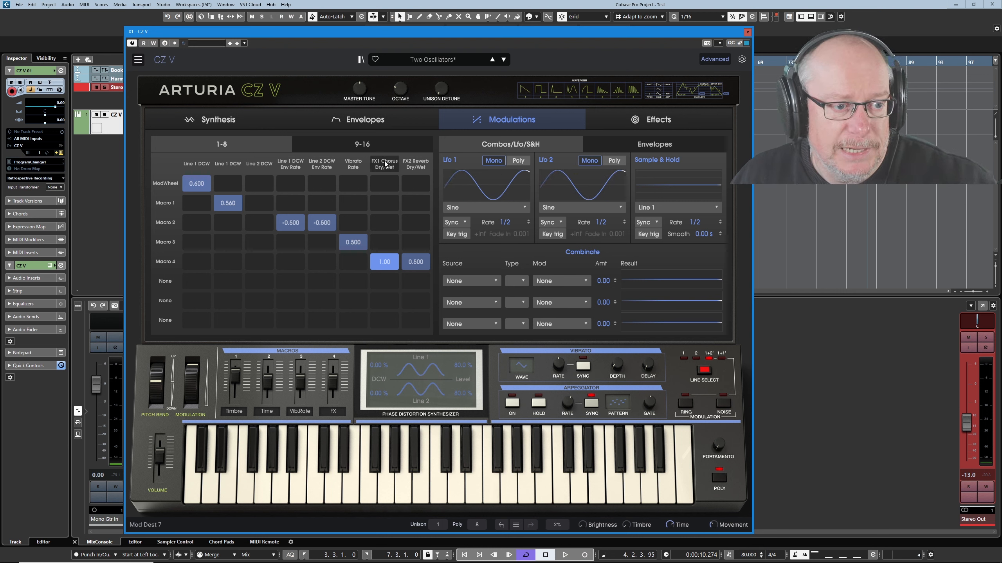
{"action": "left_click", "coordinate": [504, 60]}
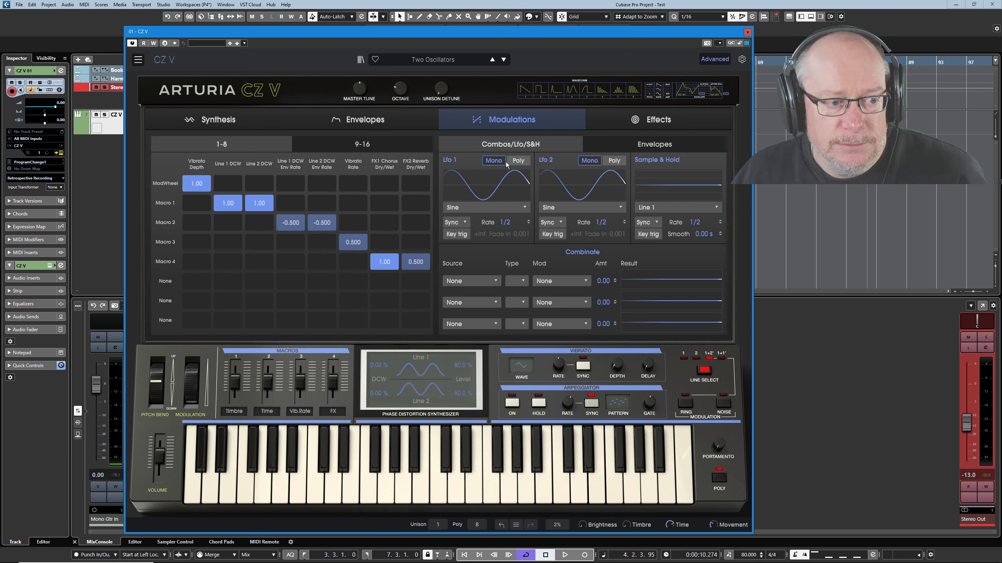
{"action": "left_click", "coordinate": [216, 117]}
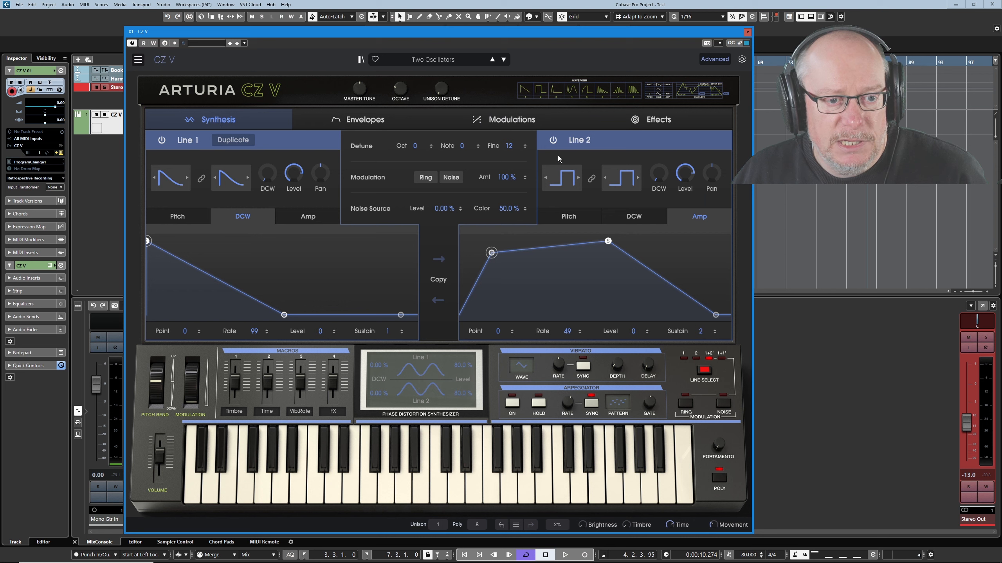
{"action": "left_click", "coordinate": [553, 142]}
{"action": "left_click", "coordinate": [509, 120]}
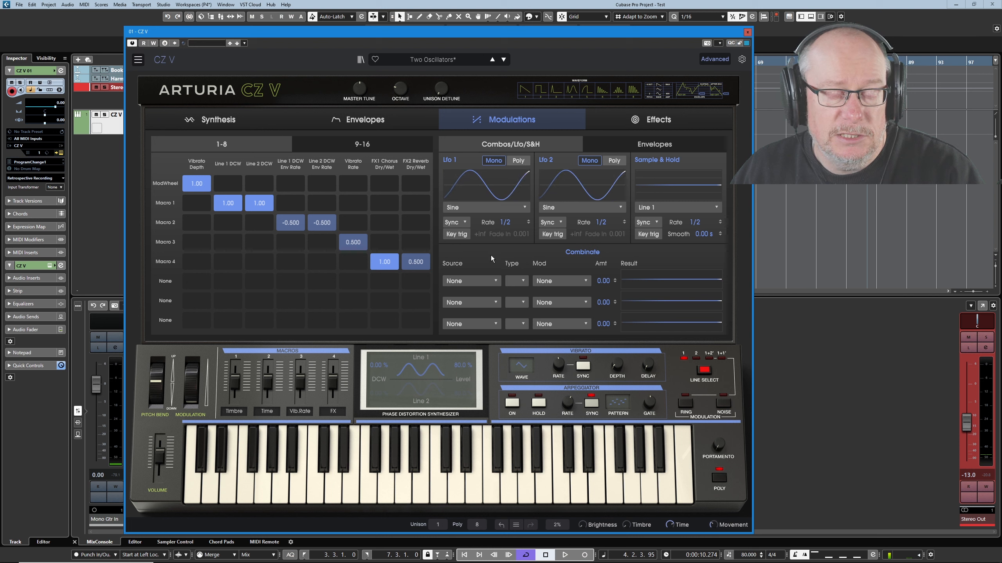
Change the first modulation routing to use LFO 1 as its source and Master Tune as its destination.
{"action": "left_click", "coordinate": [166, 184]}
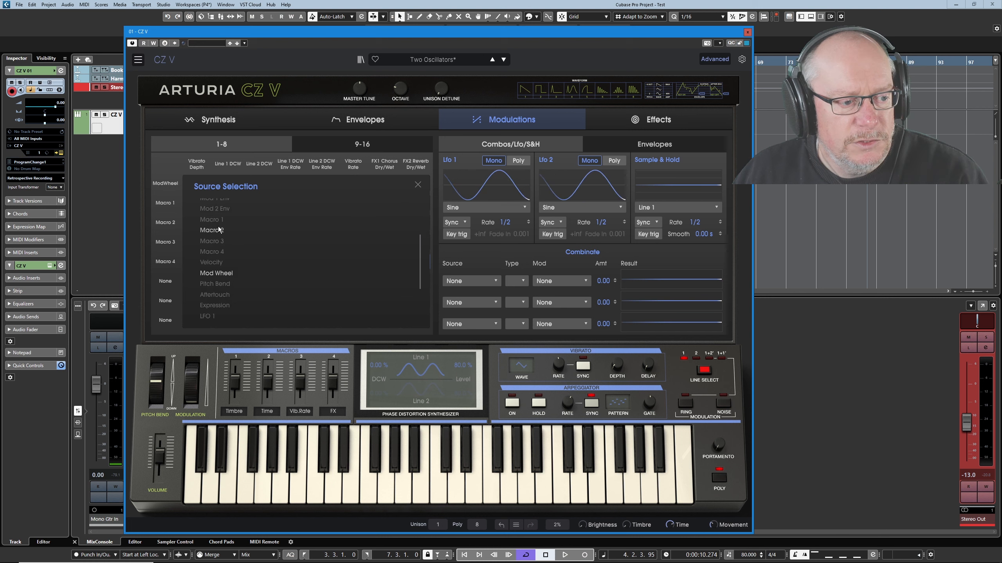
{"action": "scroll", "coordinate": [209, 256], "scroll_direction": "down", "scroll_amount": 3}
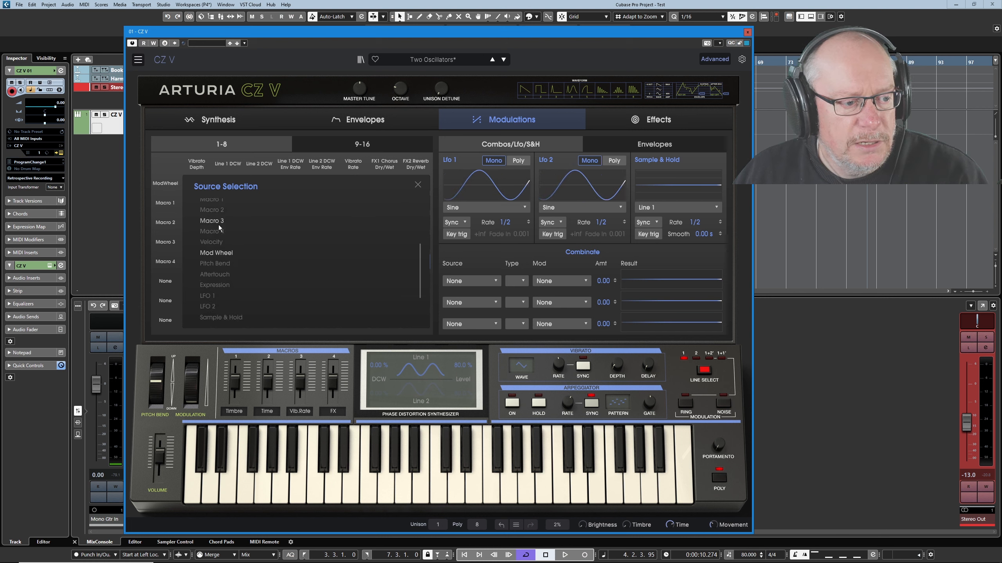
{"action": "left_click", "coordinate": [207, 296]}
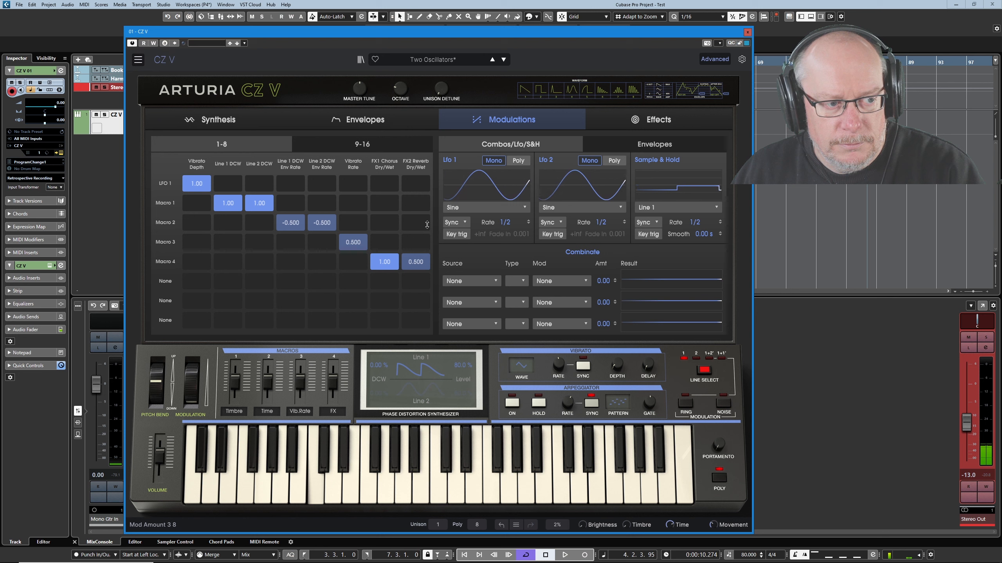
{"action": "left_click", "coordinate": [196, 166]}
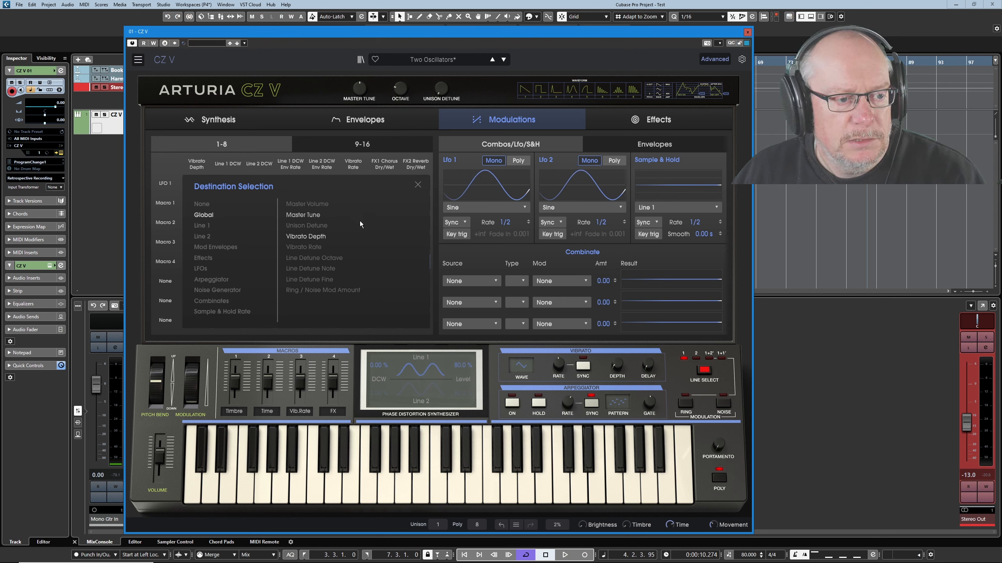
{"action": "left_click", "coordinate": [299, 214]}
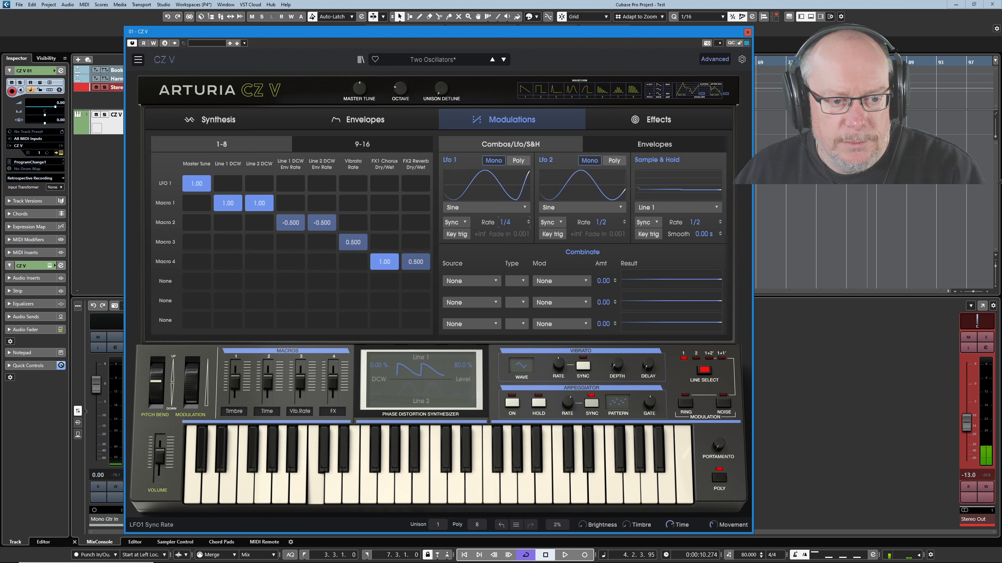
Set the LFO 1 to Master Tune amount to 0.560 and try LFO 1 rates up to 1/16, settling on 1/8.
{"action": "left_click_drag", "start_coordinate": [508, 222], "coordinate": [508, 213]}
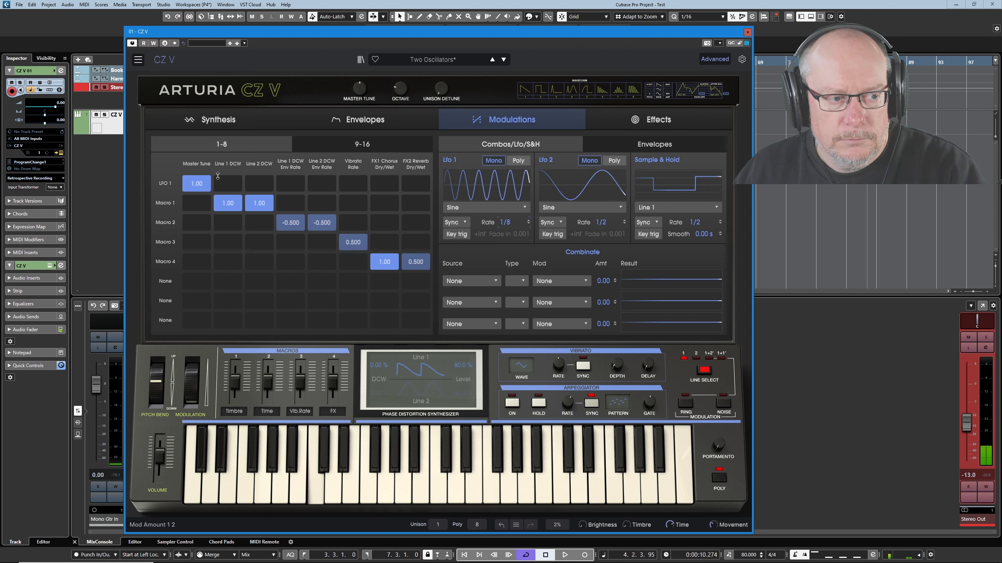
{"action": "mouse_move", "coordinate": [197, 183]}
{"action": "left_mouse_down"}
{"action": "mouse_move", "coordinate": [197, 197]}
{"action": "mouse_move", "coordinate": [197, 183]}
{"action": "left_mouse_up"}
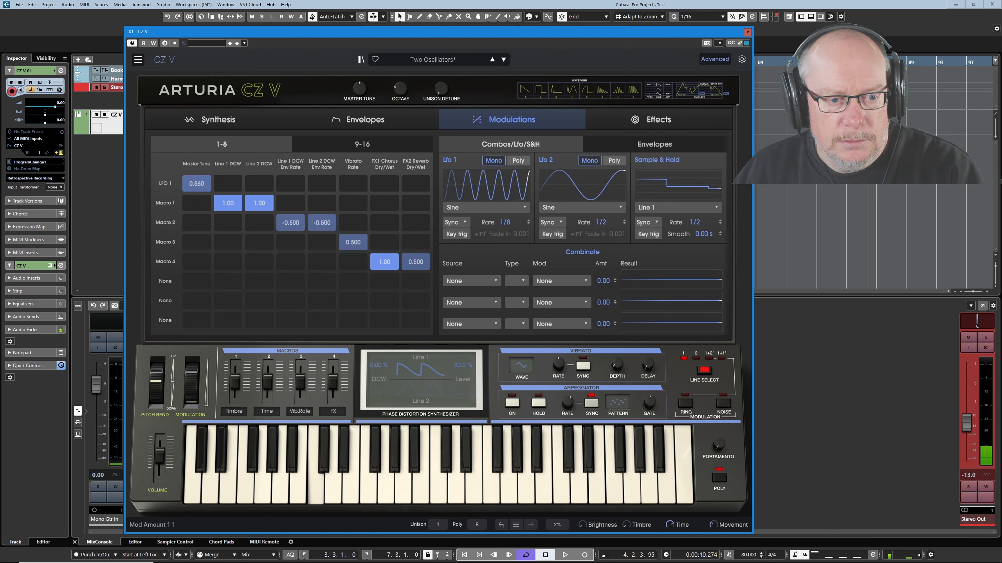
{"action": "left_click_drag", "start_coordinate": [506, 222], "coordinate": [506, 214]}
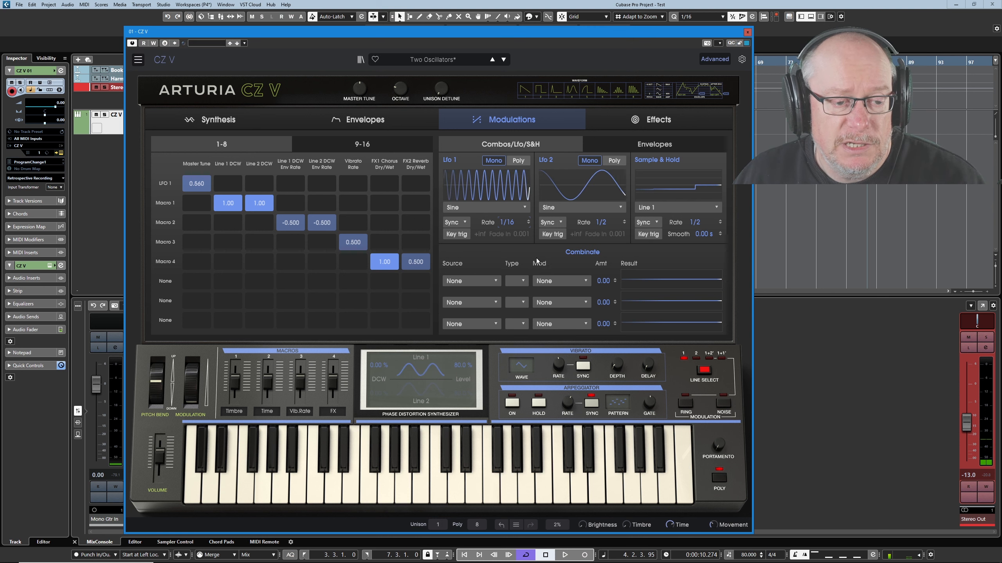
{"action": "left_click_drag", "start_coordinate": [517, 223], "coordinate": [518, 233]}
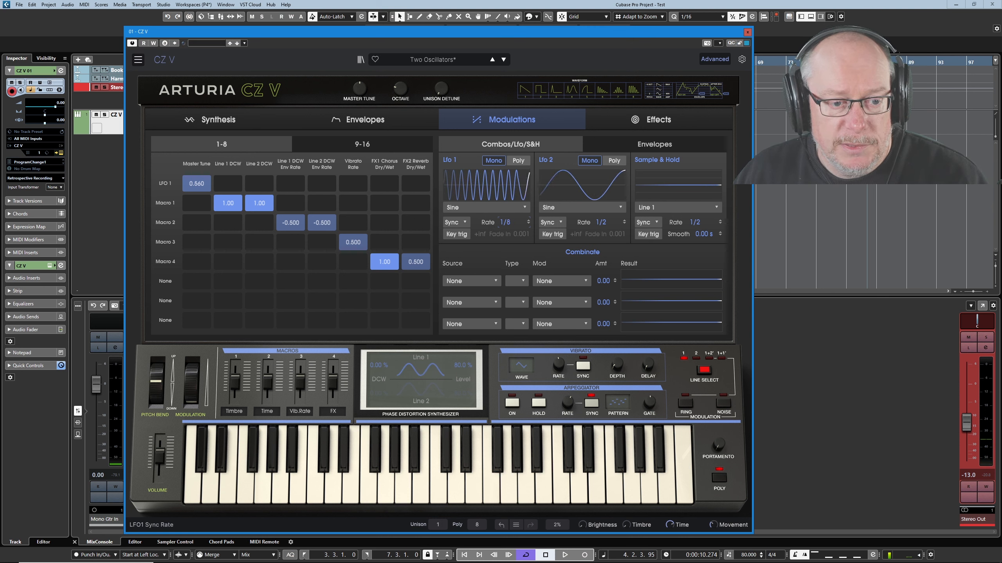
Set LFO 1 to the S&H waveform at a 1/16 rate and raise its Master Tune amount to 0.992.
{"action": "left_click", "coordinate": [474, 207]}
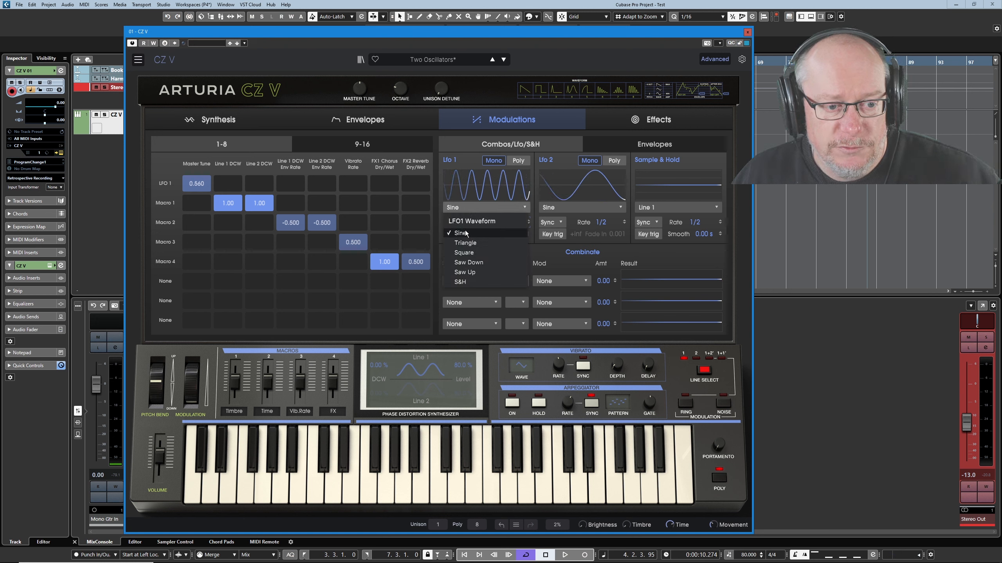
{"action": "left_click", "coordinate": [462, 282]}
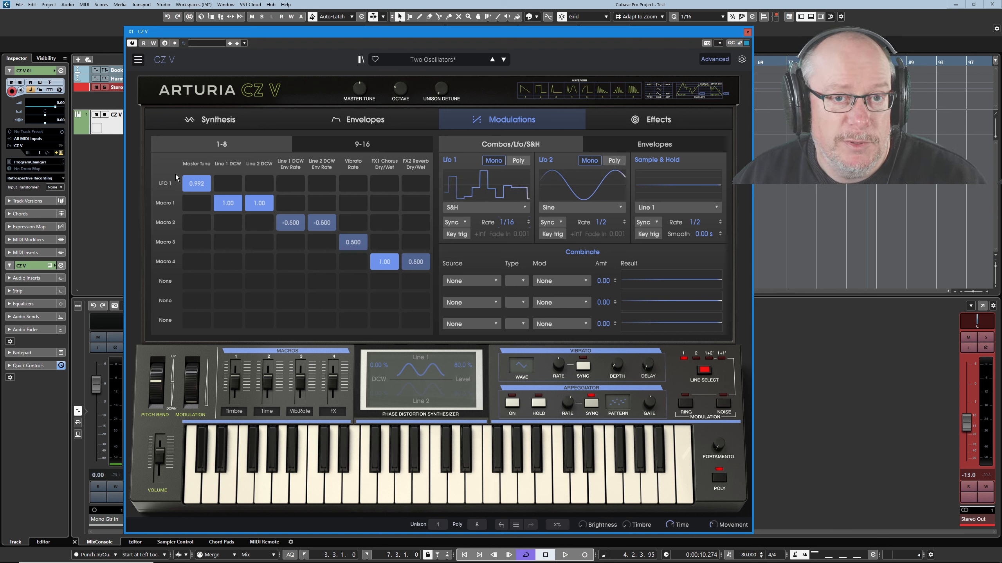
Change the destination of the first modulation routing from Master Tune to Line 1 DCW.
{"action": "left_click", "coordinate": [196, 164]}
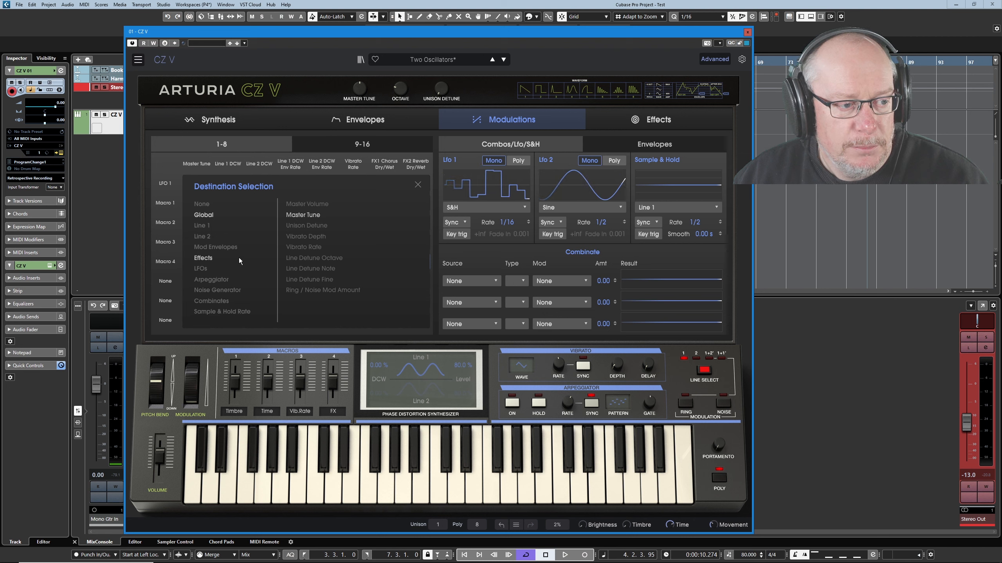
{"action": "left_click", "coordinate": [202, 226]}
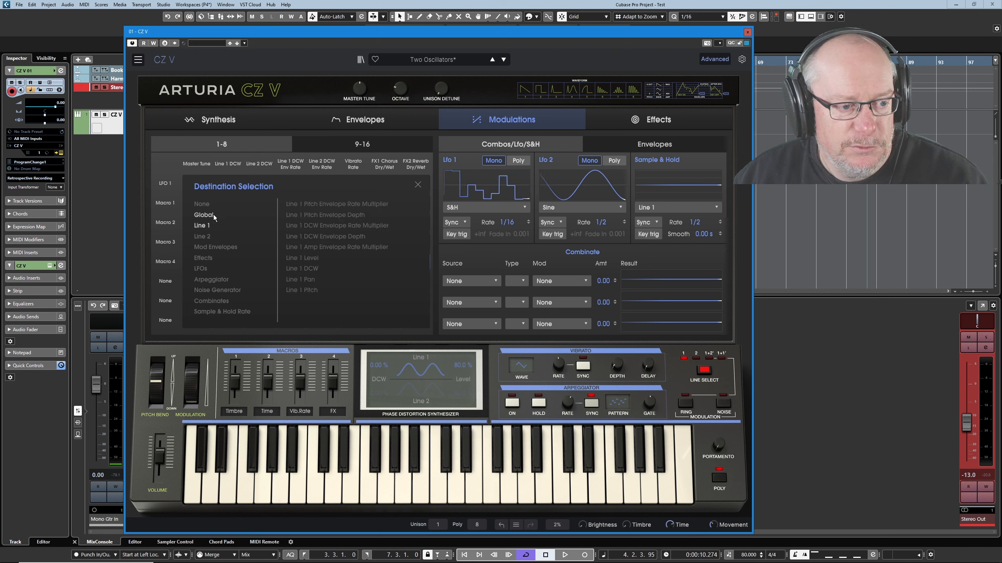
{"action": "left_click", "coordinate": [307, 269]}
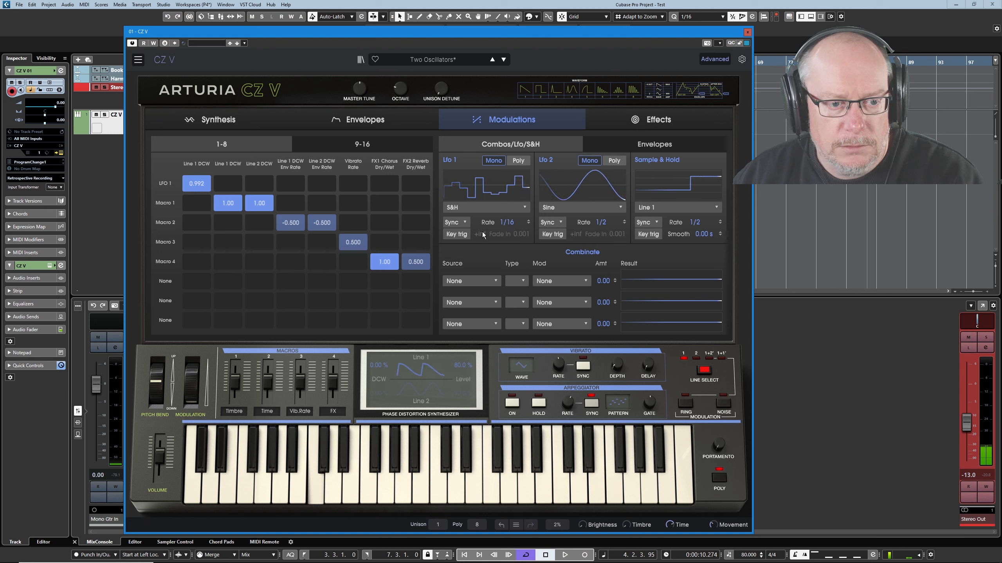
Change LFO 1's rate type to Hertz and turn on its key trigger.
{"action": "left_click", "coordinate": [463, 225]}
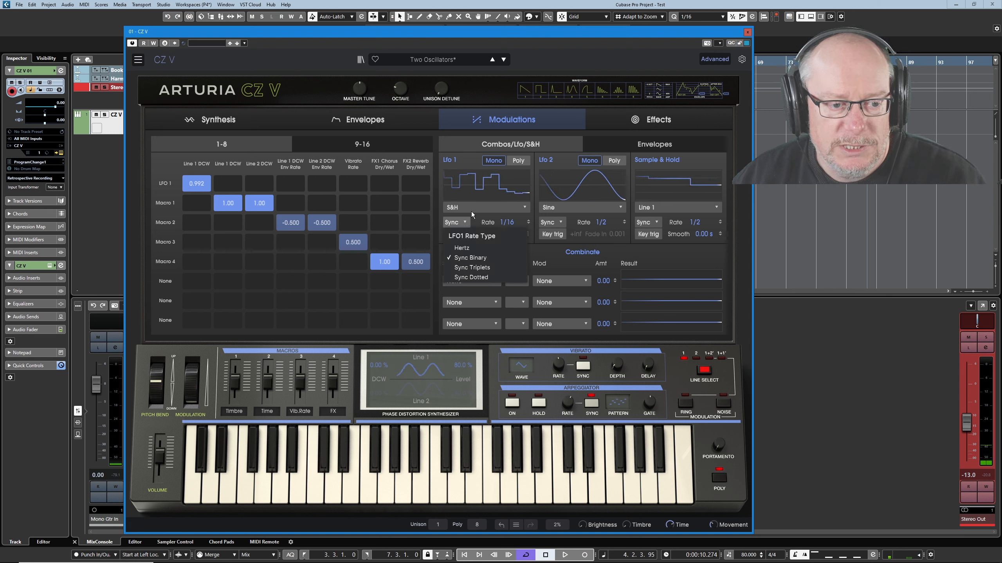
{"action": "left_click", "coordinate": [479, 247]}
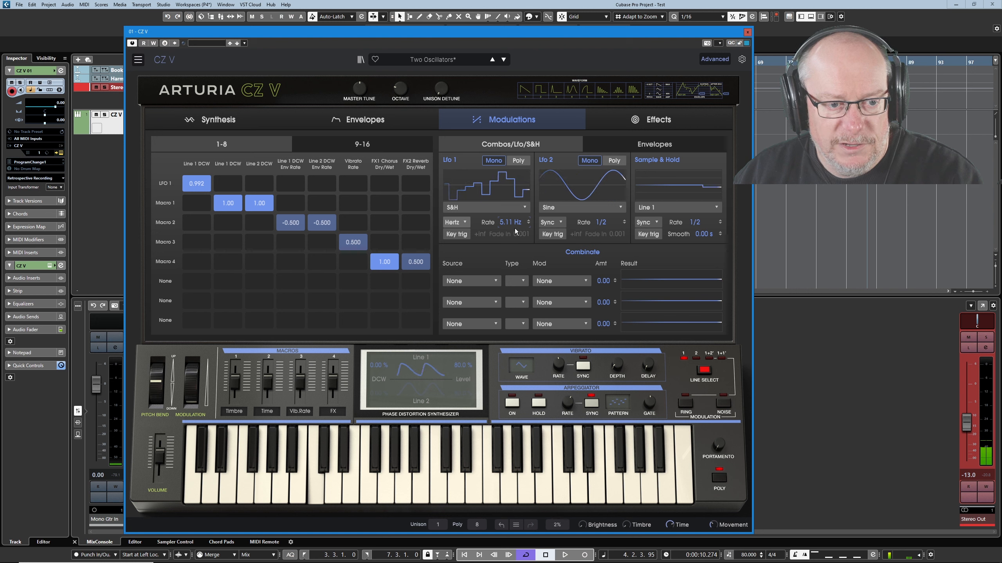
{"action": "left_click", "coordinate": [458, 235]}
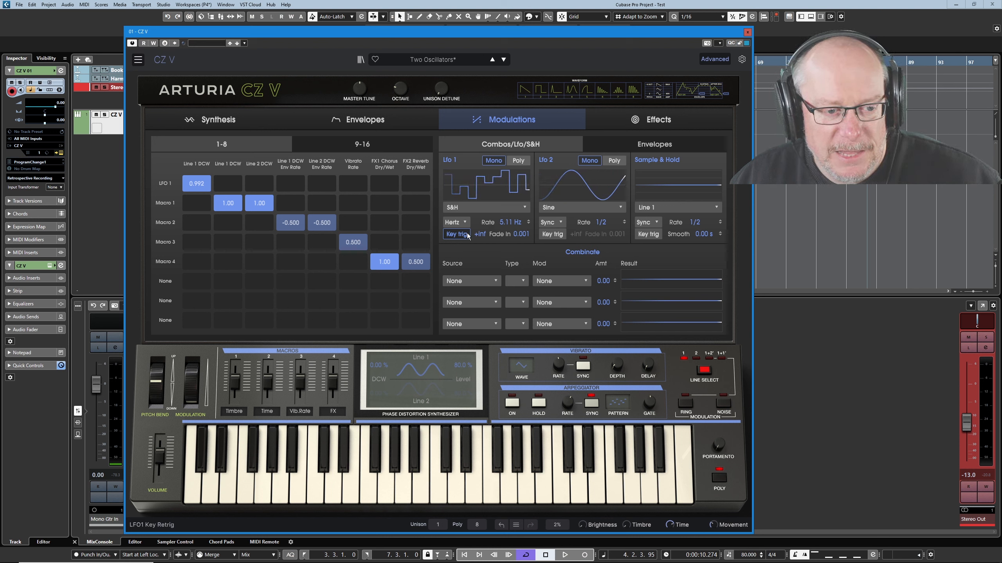
Set LFO 1 to a Sine wave at a Sync Binary rate of 1/8, trying its key trigger cycle count and a 3.36 s fade-in.
{"action": "left_click", "coordinate": [479, 208]}
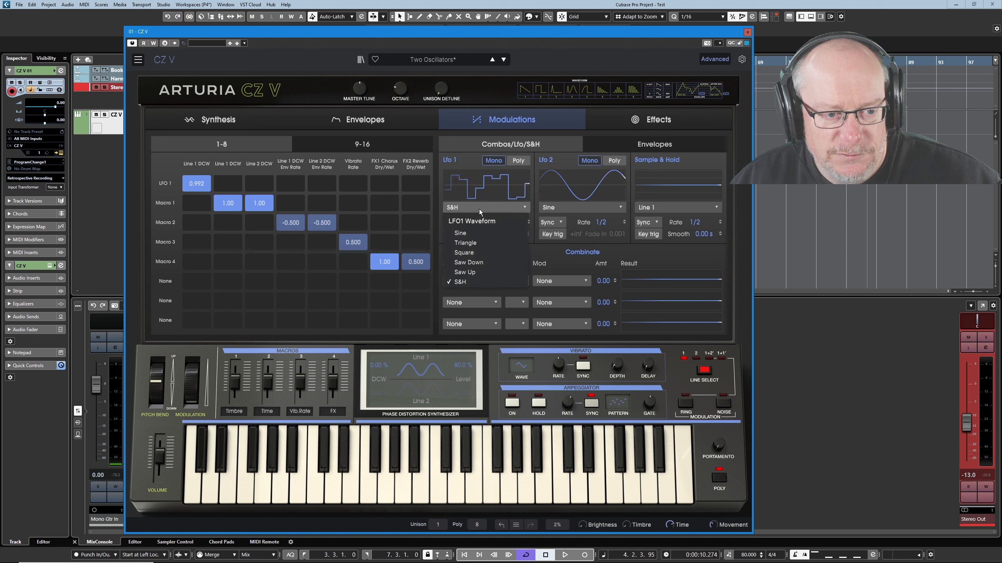
{"action": "left_click", "coordinate": [470, 232]}
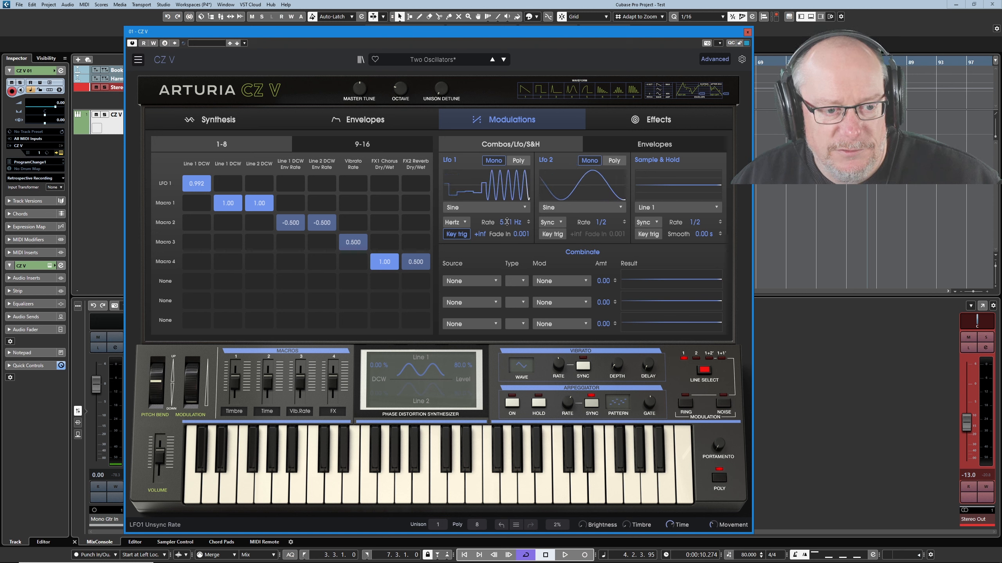
{"action": "left_click", "coordinate": [455, 222]}
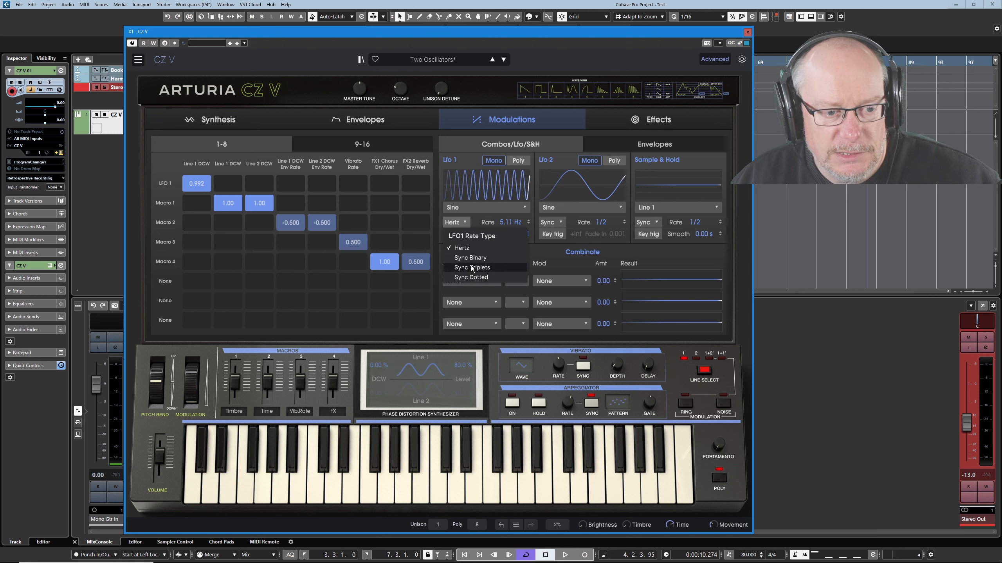
{"action": "left_click", "coordinate": [469, 257]}
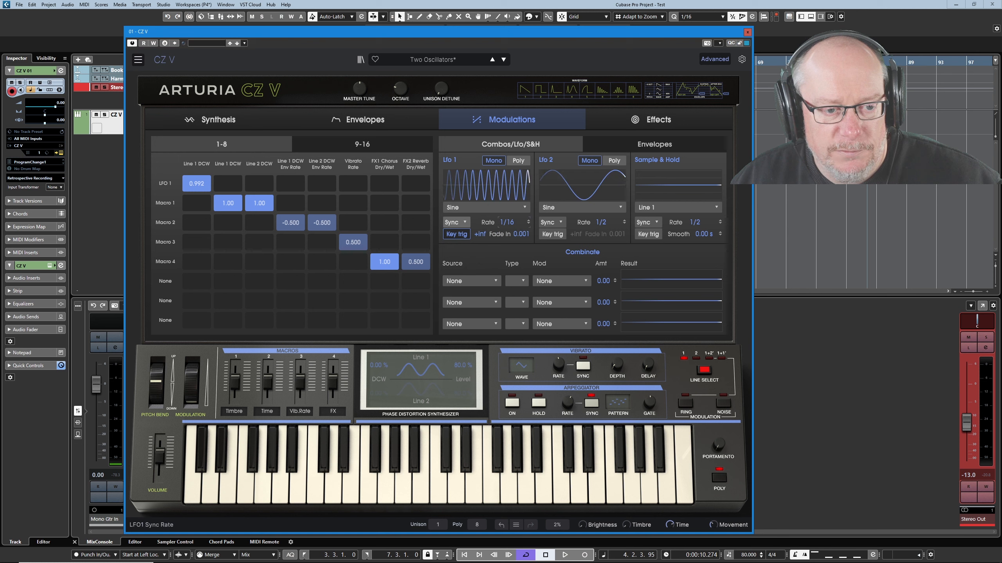
{"action": "left_click_drag", "start_coordinate": [509, 222], "coordinate": [510, 229]}
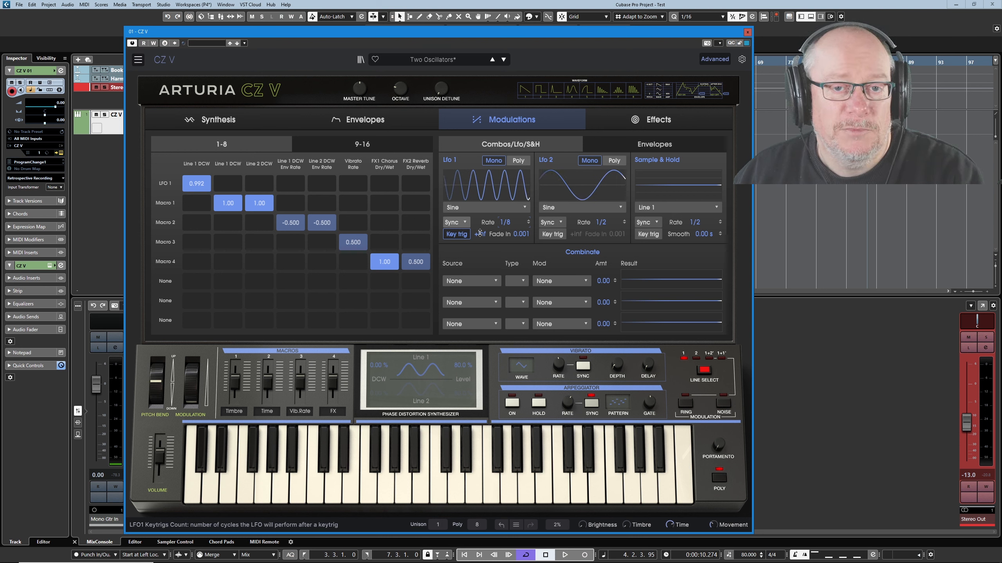
{"action": "left_click_drag", "start_coordinate": [480, 235], "coordinate": [480, 279]}
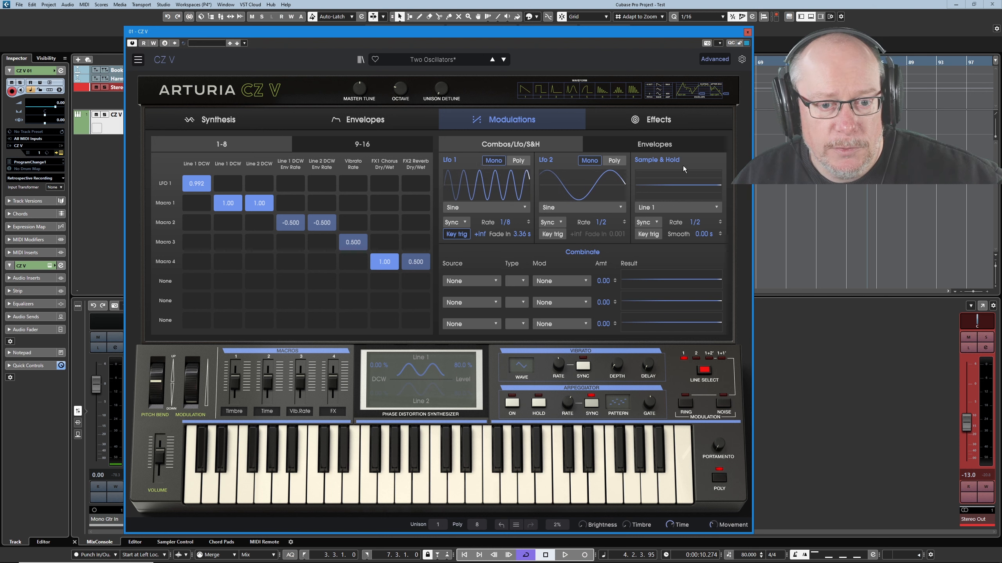
Change the first routing's source to Sample & Hold and have it sample the Noise generator at a 1/16 rate.
{"action": "left_click", "coordinate": [164, 183]}
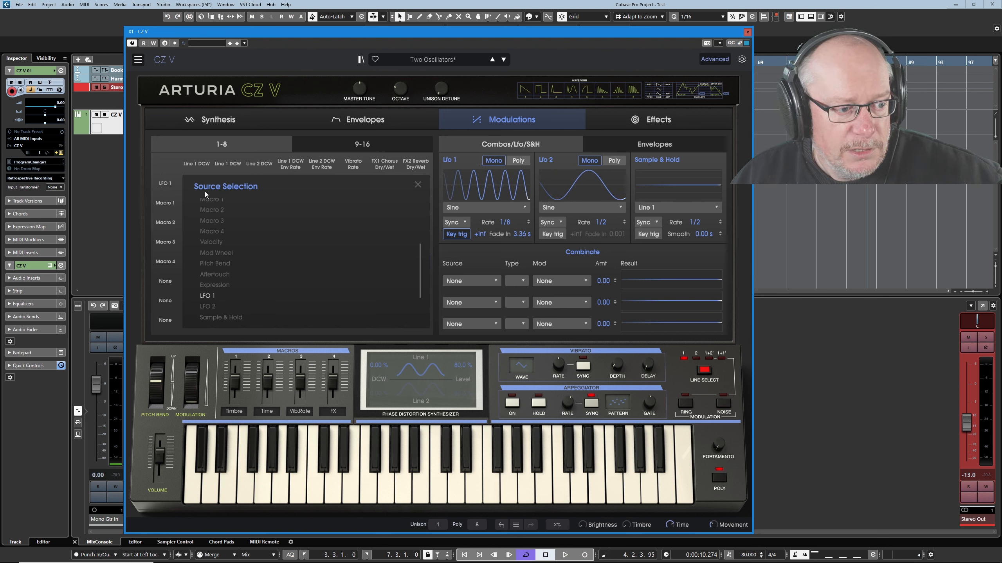
{"action": "left_click", "coordinate": [213, 317]}
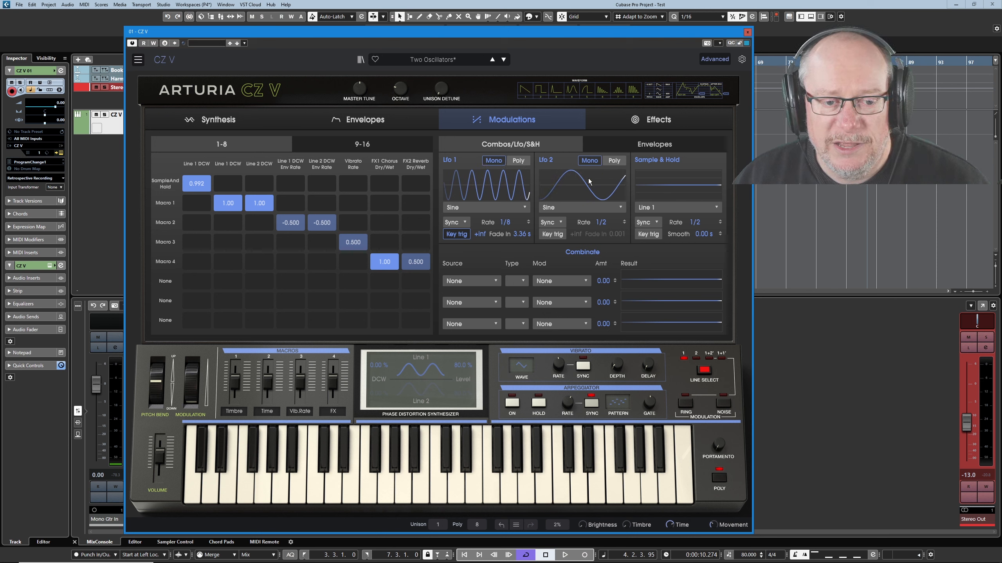
{"action": "left_click", "coordinate": [669, 208]}
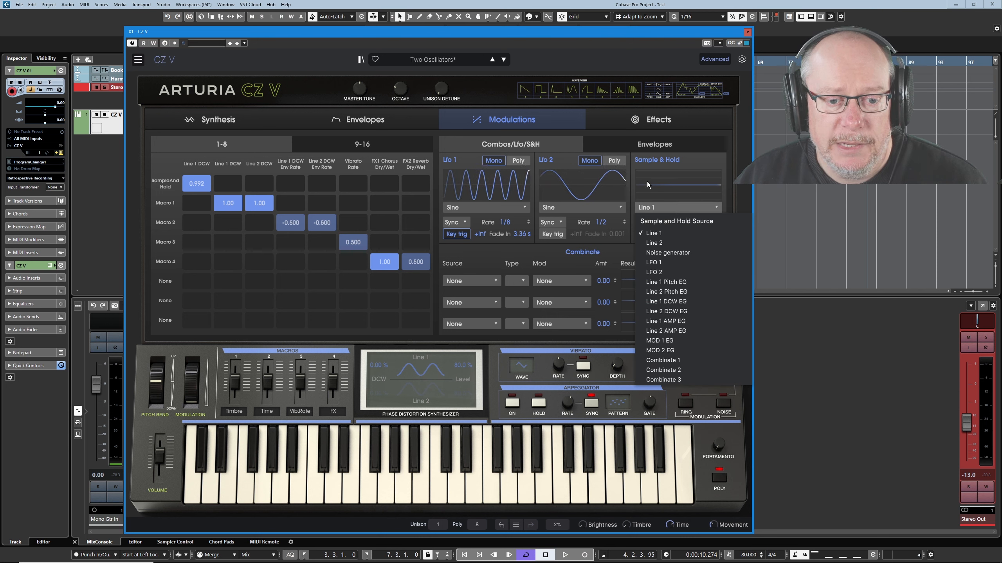
{"action": "left_click", "coordinate": [668, 253]}
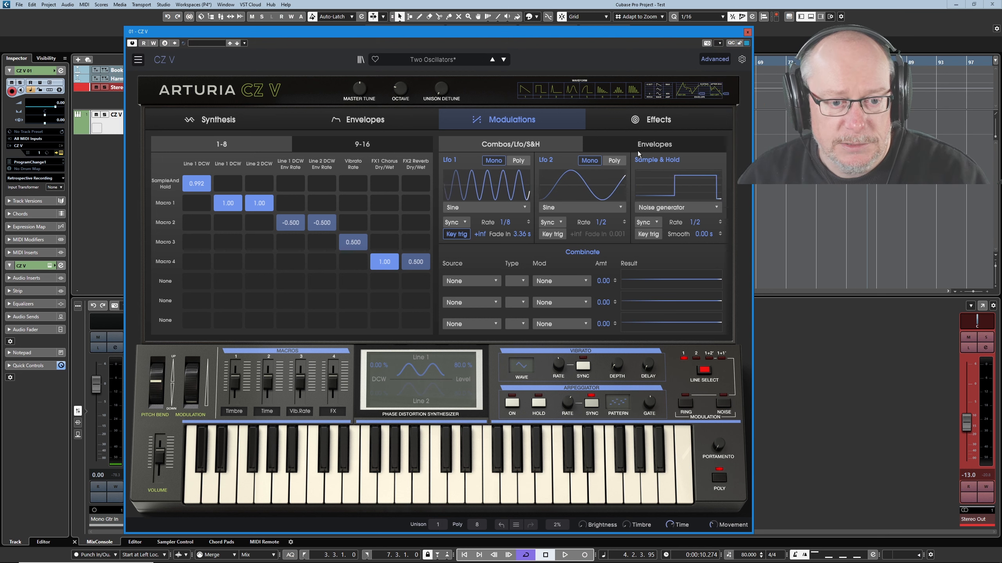
{"action": "left_click_drag", "start_coordinate": [710, 223], "coordinate": [710, 203]}
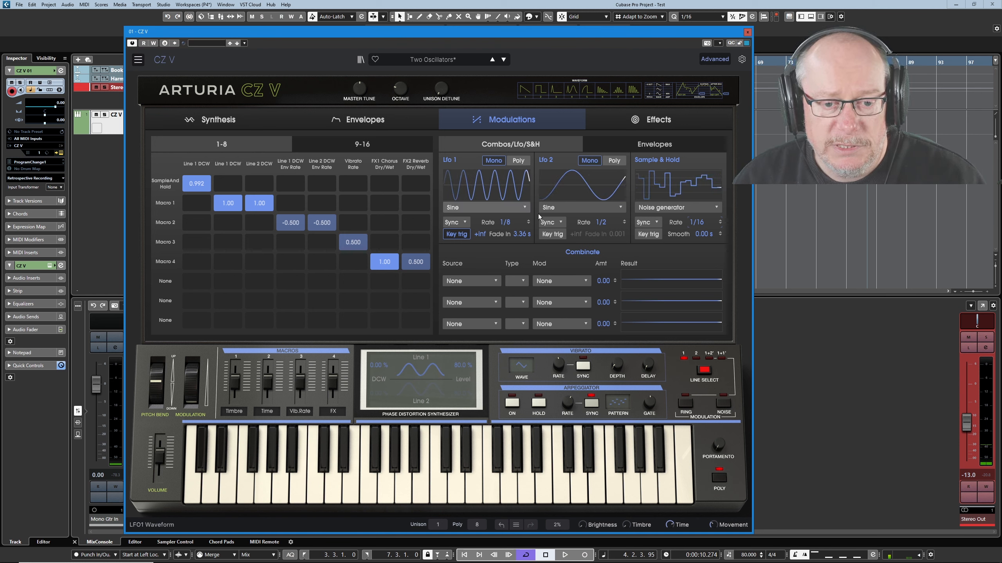
Feed Sample & Hold from LFO 1, with LFO 1 running at 1/1 and its key trigger off.
{"action": "left_click", "coordinate": [684, 208]}
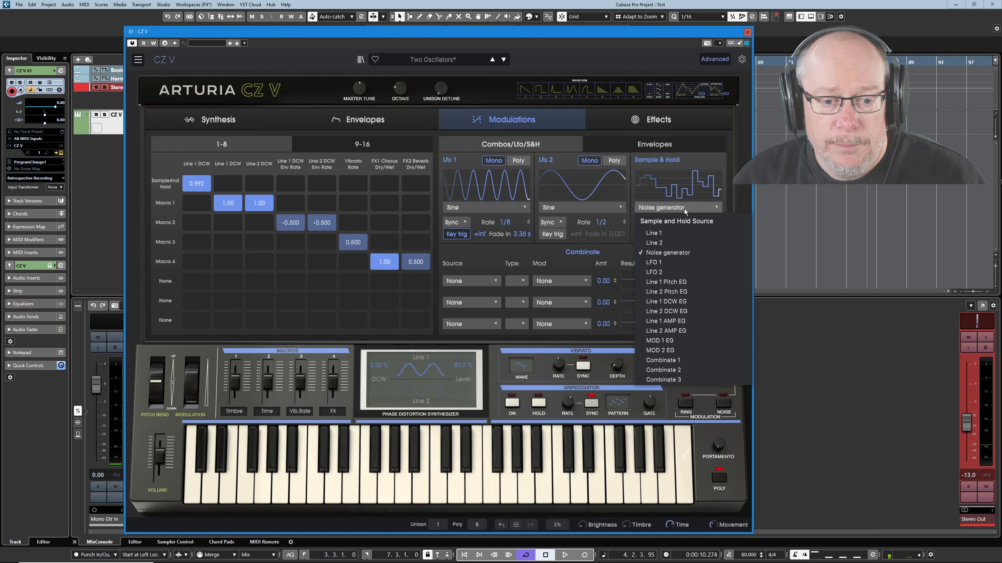
{"action": "left_click", "coordinate": [657, 263]}
{"action": "left_click", "coordinate": [458, 237]}
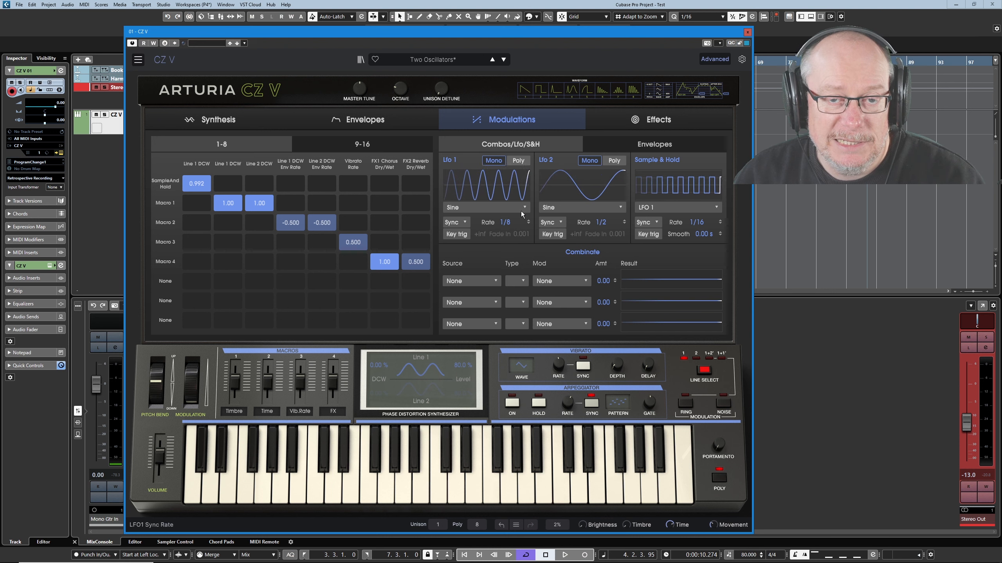
{"action": "left_click_drag", "start_coordinate": [505, 223], "coordinate": [506, 239]}
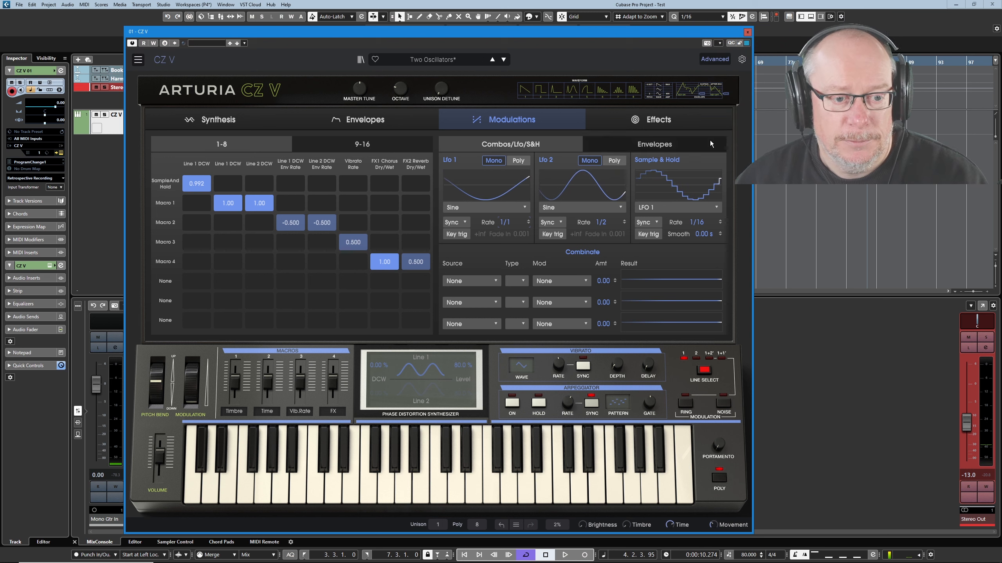
Try Line 1 as the Sample & Hold source, then restore LFO 1 as the source.
{"action": "left_click", "coordinate": [709, 205]}
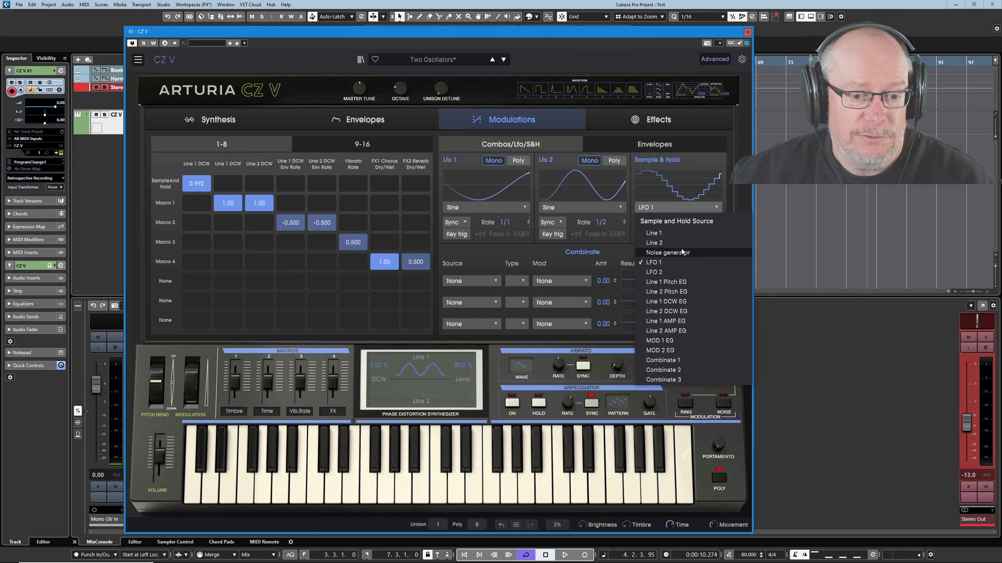
{"action": "left_click", "coordinate": [665, 234]}
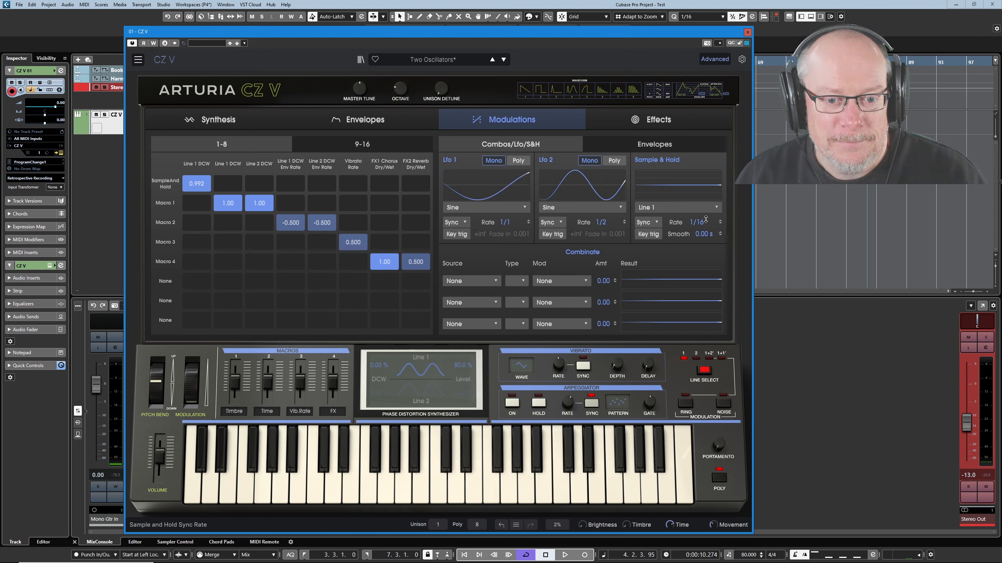
{"action": "left_click", "coordinate": [669, 208]}
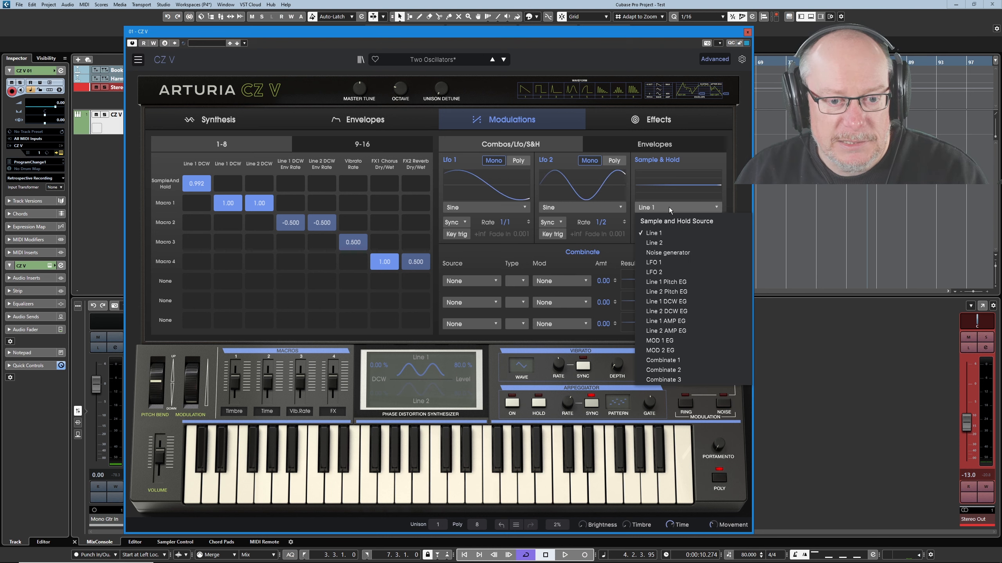
{"action": "left_click", "coordinate": [676, 261]}
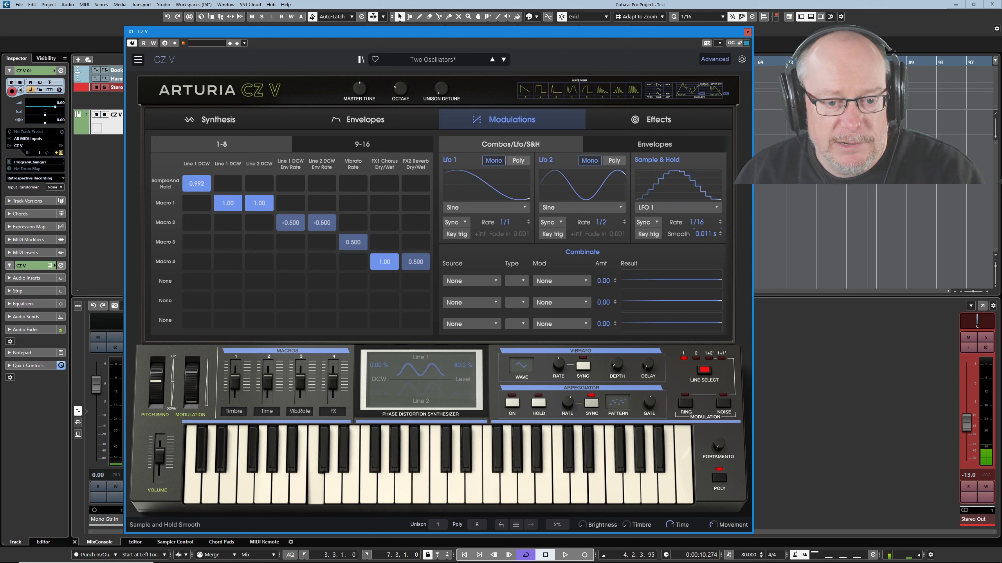
Set the Sample & Hold smoothing to 0.055 s and turn on its key trigger.
{"action": "left_click_drag", "start_coordinate": [706, 234], "coordinate": [706, 230]}
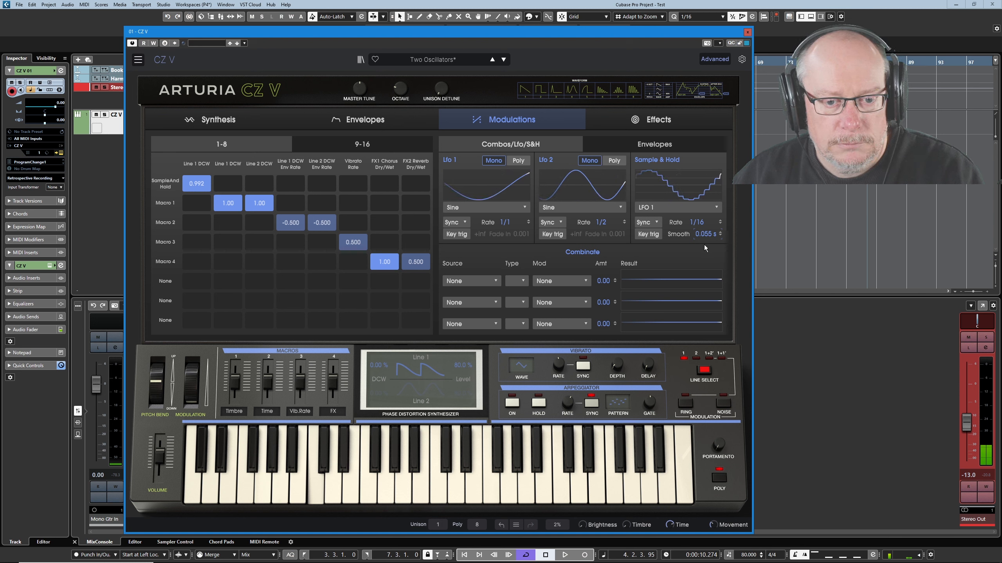
{"action": "left_click", "coordinate": [649, 234]}
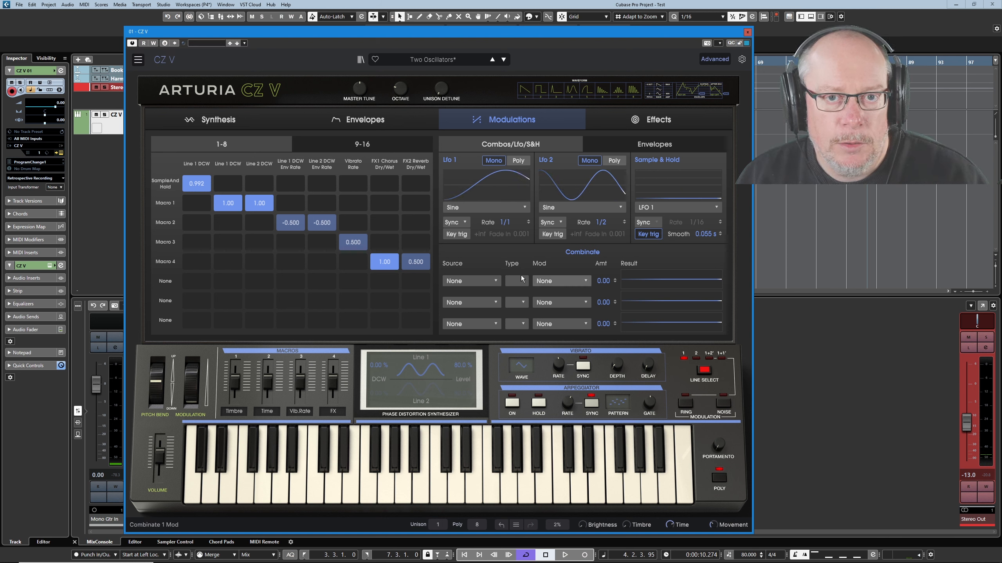
Add four points to the Mod 1 envelope to shape two decaying peaks, and return to the LFO and Combinate modulation controls.
{"action": "left_click", "coordinate": [653, 145]}
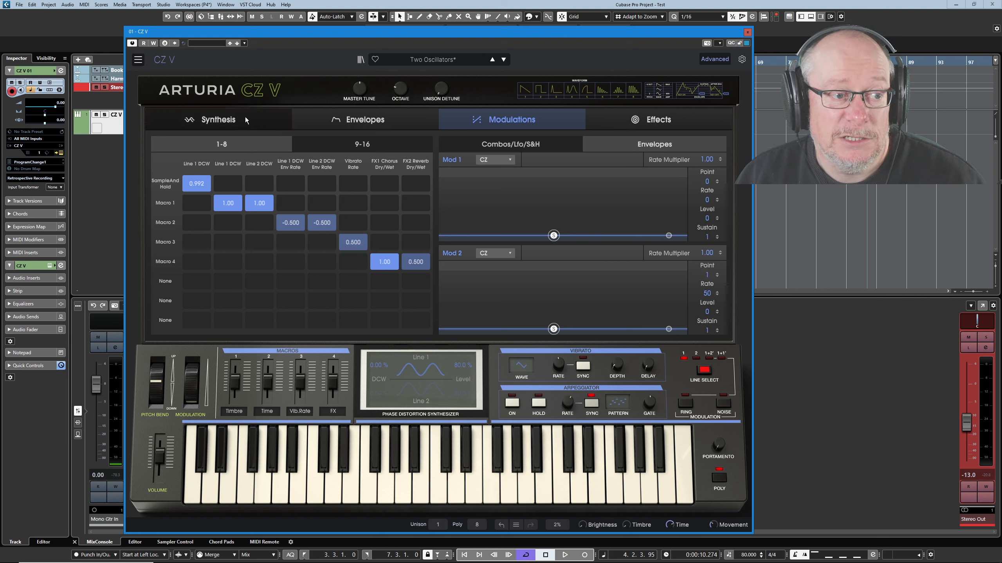
{"action": "left_click", "coordinate": [228, 122]}
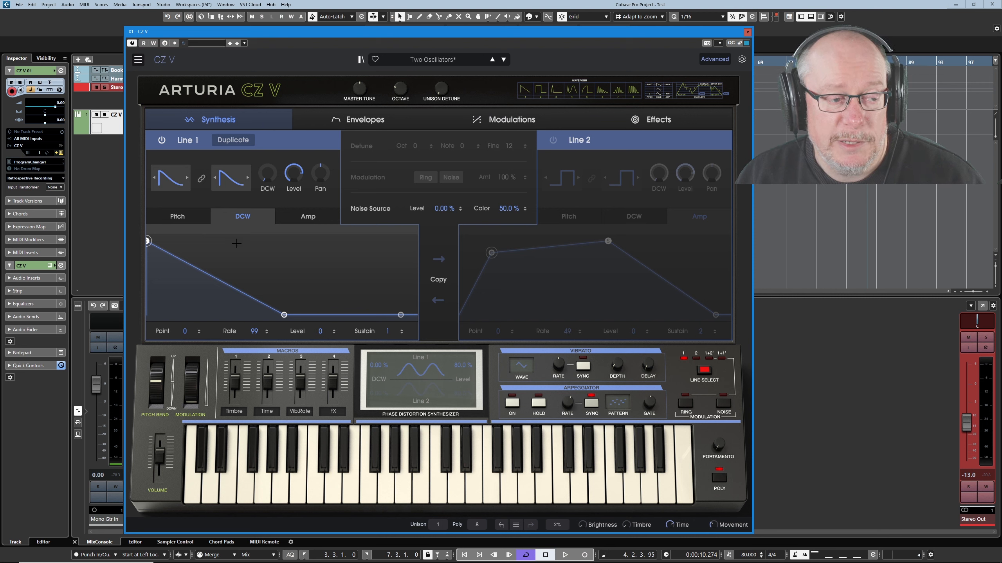
{"action": "left_click", "coordinate": [363, 124]}
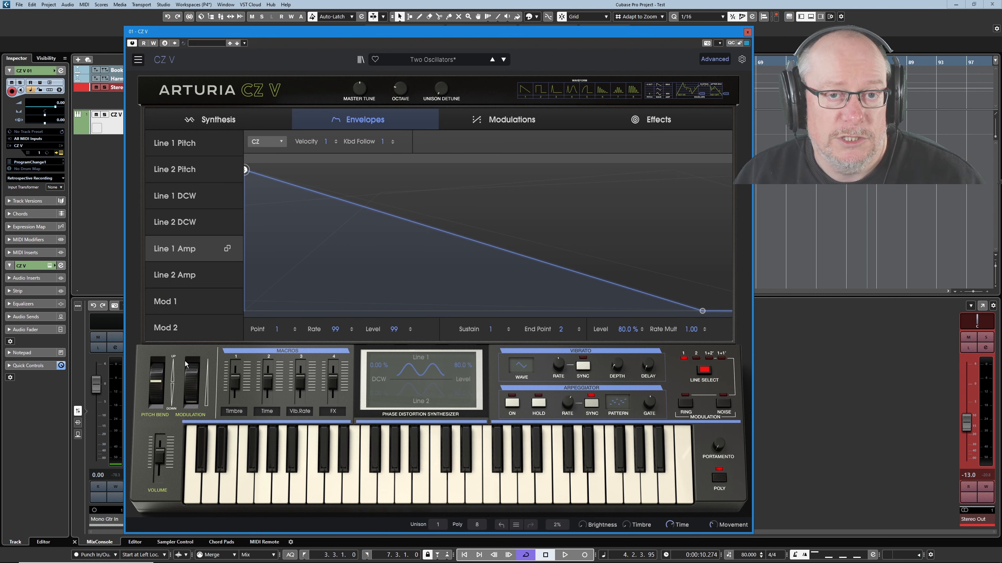
{"action": "left_click", "coordinate": [167, 305]}
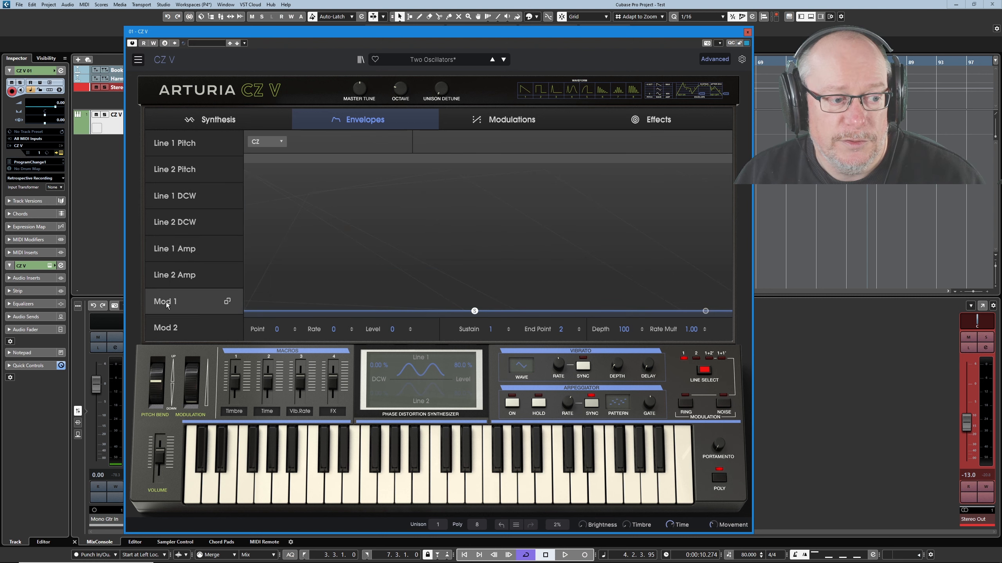
{"action": "left_click", "coordinate": [309, 209]}
{"action": "left_click", "coordinate": [408, 290]}
{"action": "left_click", "coordinate": [477, 187]}
{"action": "left_click", "coordinate": [588, 270]}
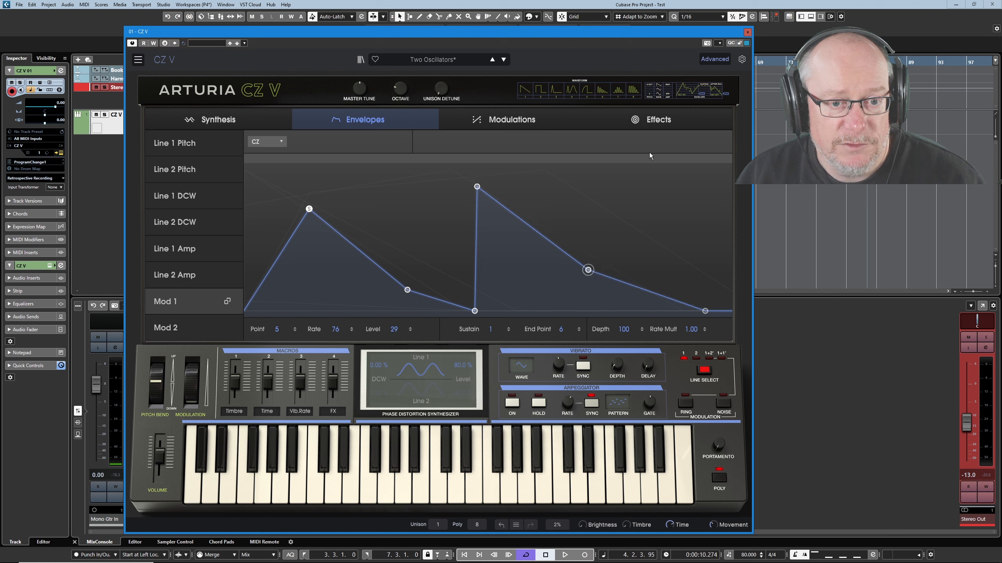
{"action": "left_click", "coordinate": [523, 121]}
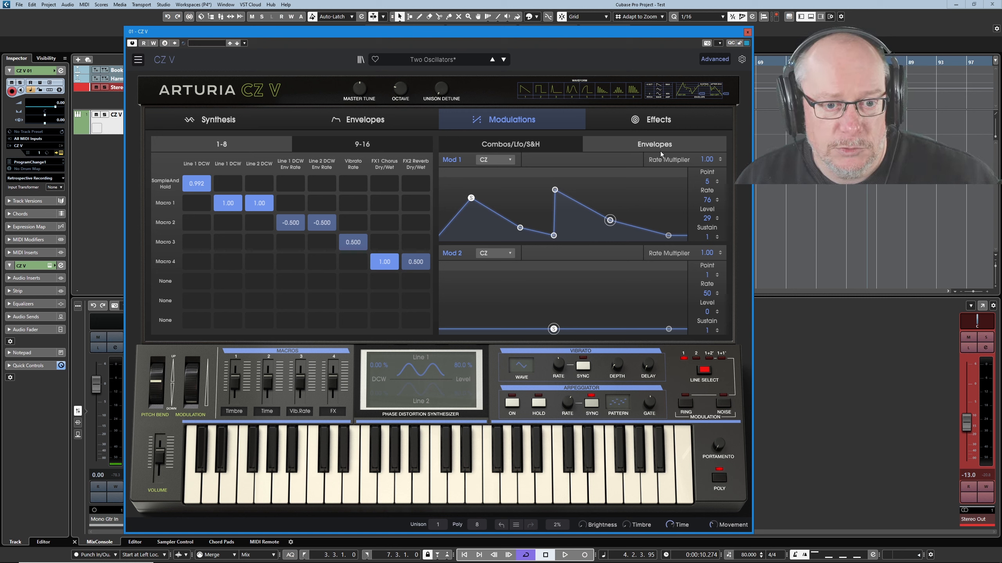
{"action": "left_click", "coordinate": [529, 145]}
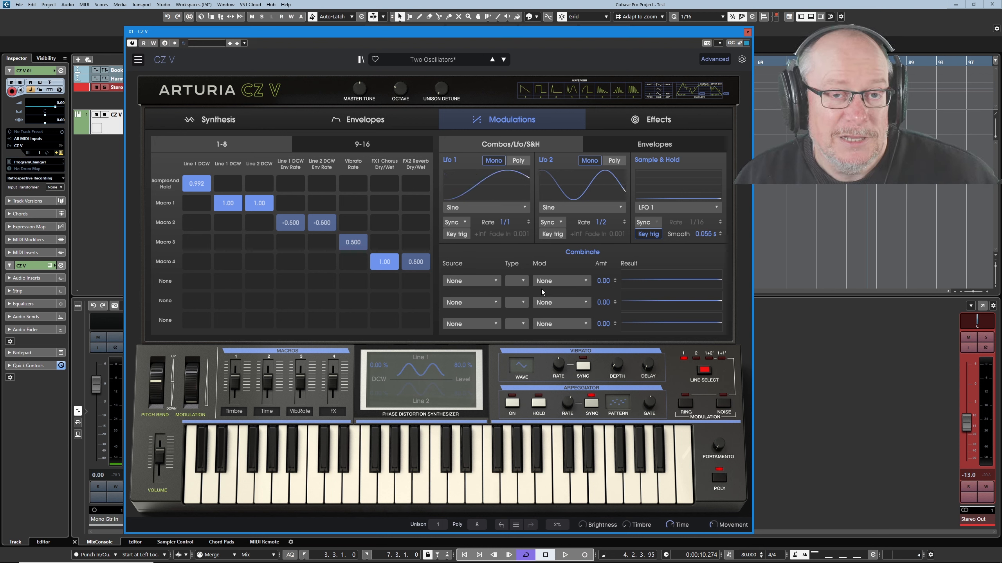
Set the Combinate 1 source to LFO 1 and try its combination types, ending on sum (+).
{"action": "left_click", "coordinate": [495, 280]}
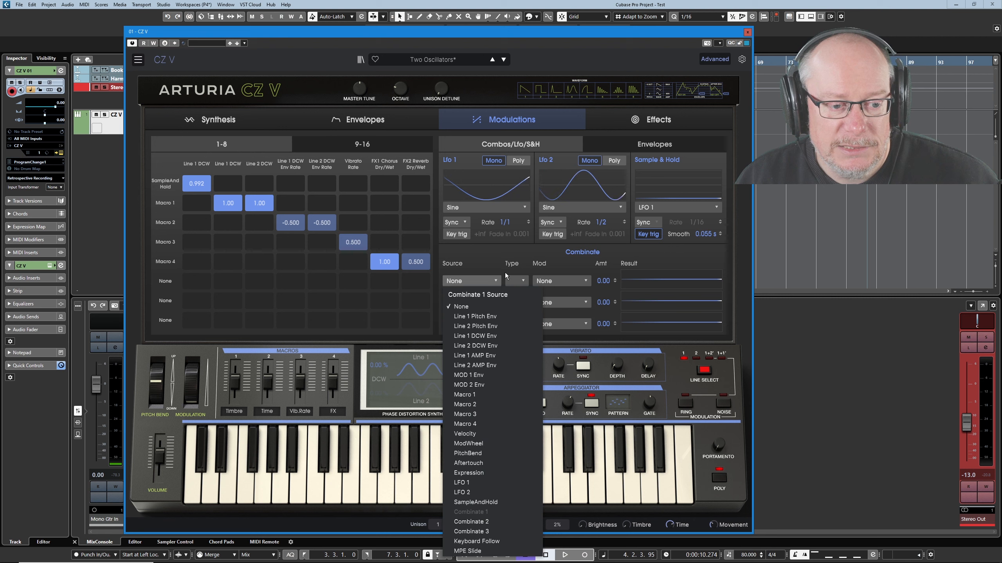
{"action": "left_click", "coordinate": [477, 483]}
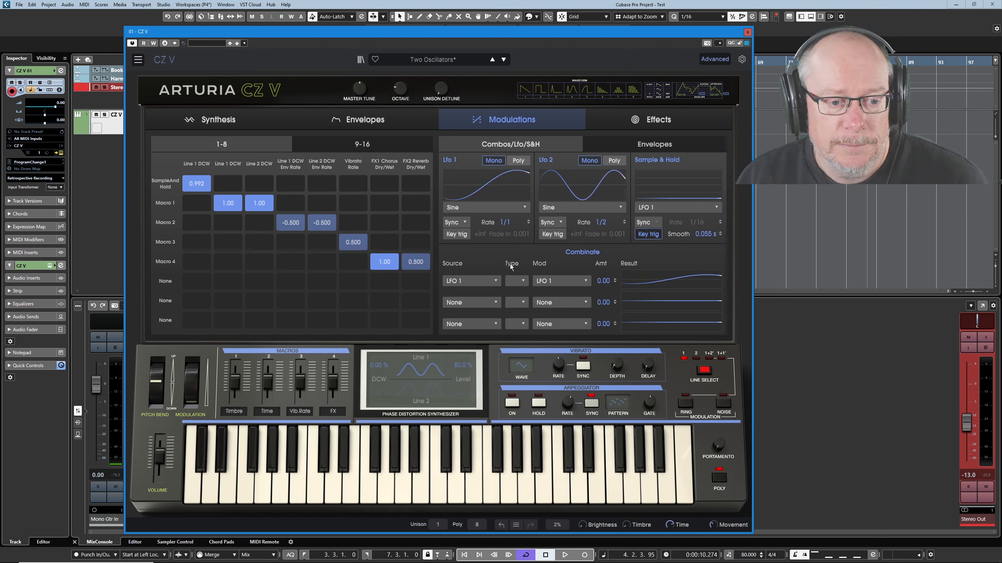
{"action": "left_click", "coordinate": [525, 282]}
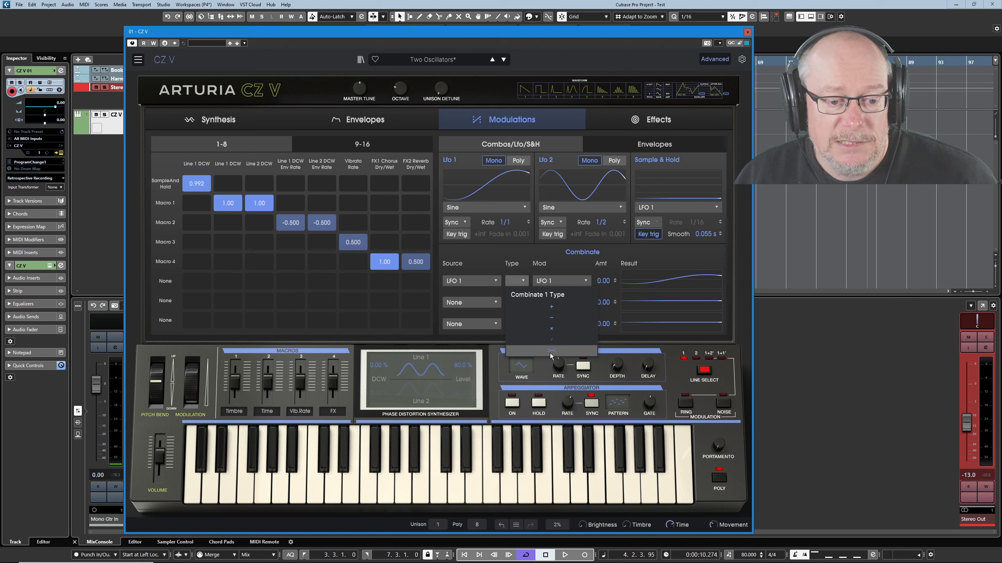
{"action": "left_click", "coordinate": [558, 343]}
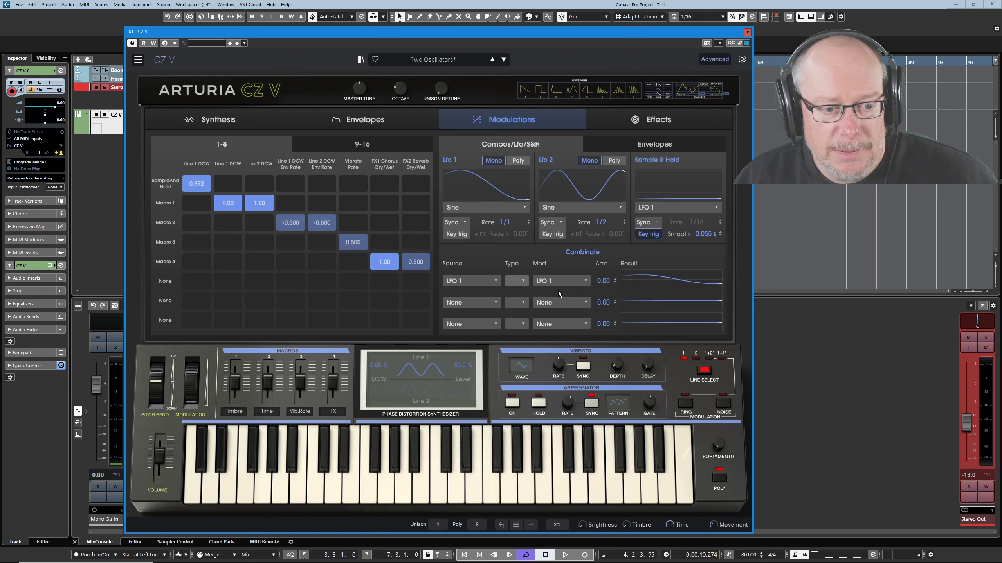
{"action": "left_click", "coordinate": [524, 281]}
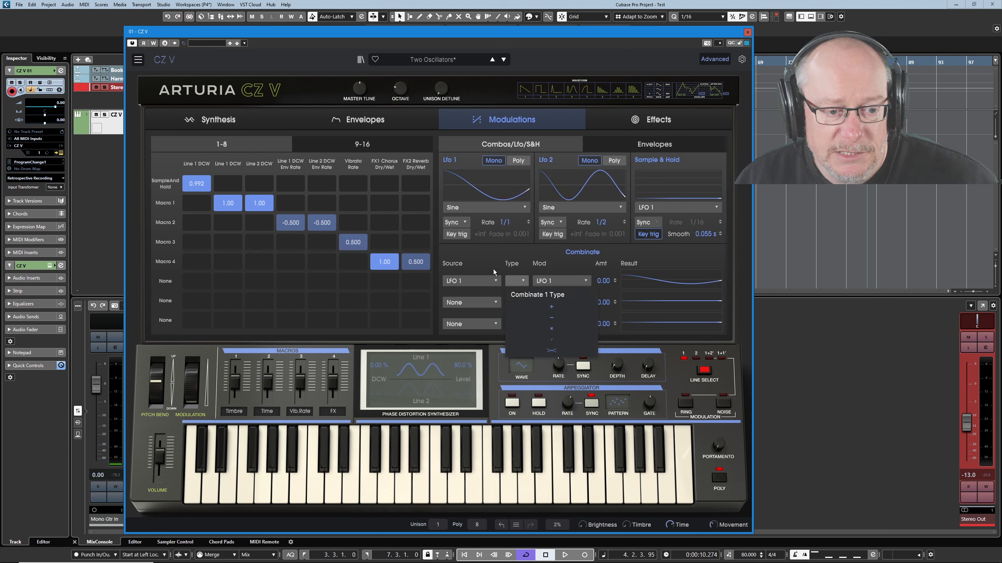
{"action": "left_click", "coordinate": [560, 310]}
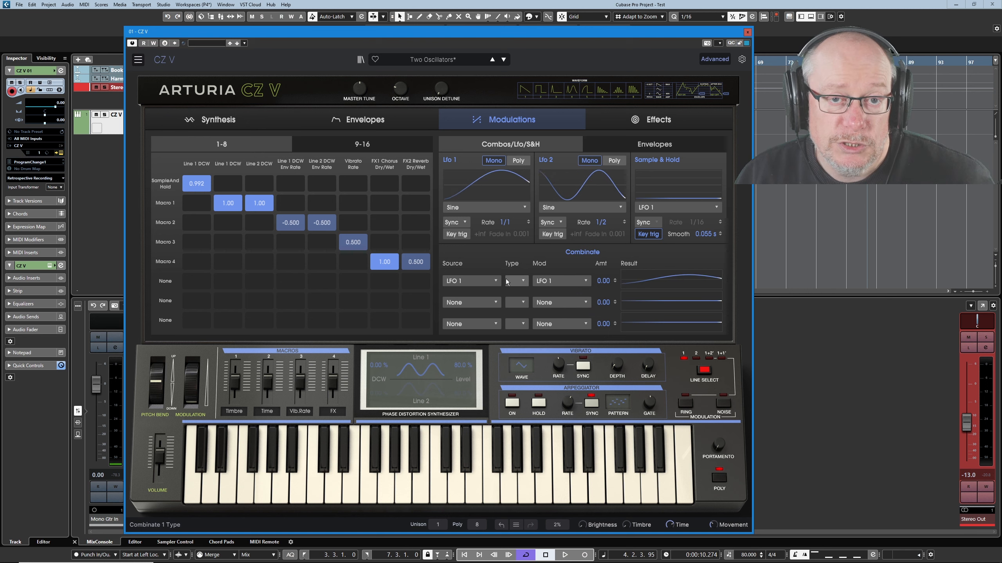
Switch to the CZ V manual PDF, examine the Type settings in the Combinate example, and return to the synth.
{"action": "key", "text": "alt+Tab"}
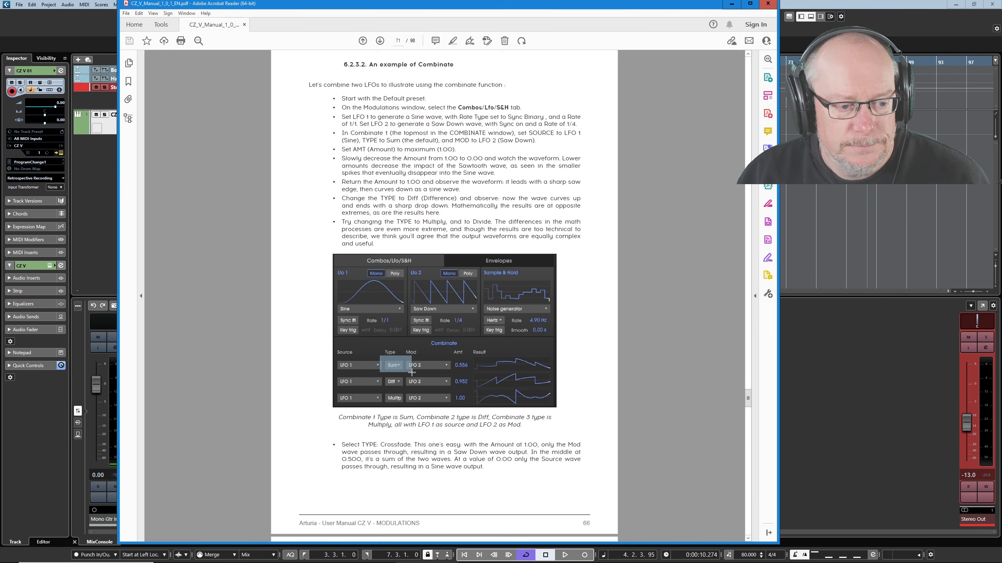
{"action": "left_click_drag", "start_coordinate": [412, 372], "coordinate": [412, 373]}
{"action": "left_click_drag", "start_coordinate": [372, 343], "coordinate": [410, 414]}
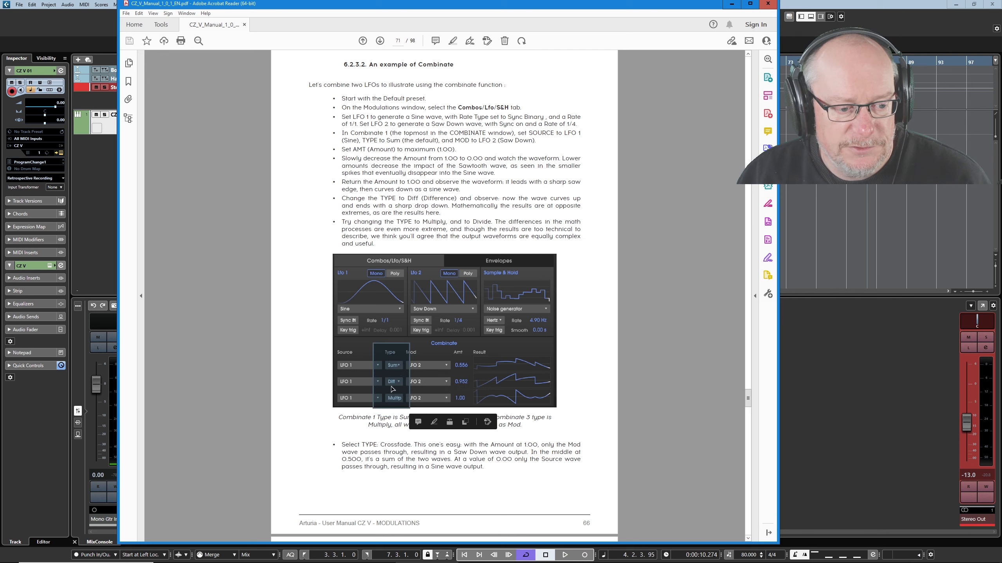
{"action": "left_click", "coordinate": [732, 3]}
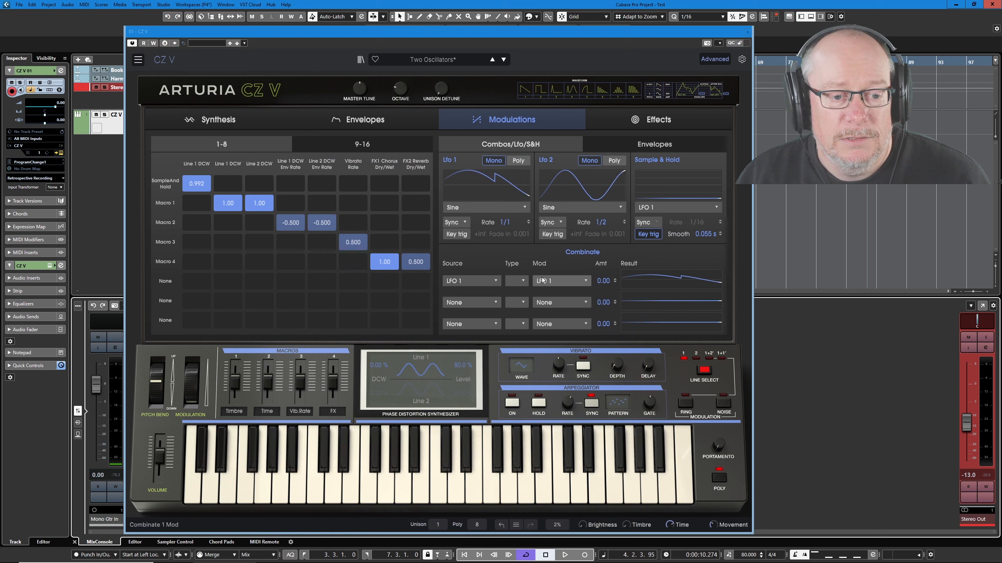
Set the Combinate 1 type to sum (+) and its modulator to LFO 2.
{"action": "left_click", "coordinate": [515, 280]}
{"action": "left_click", "coordinate": [560, 308]}
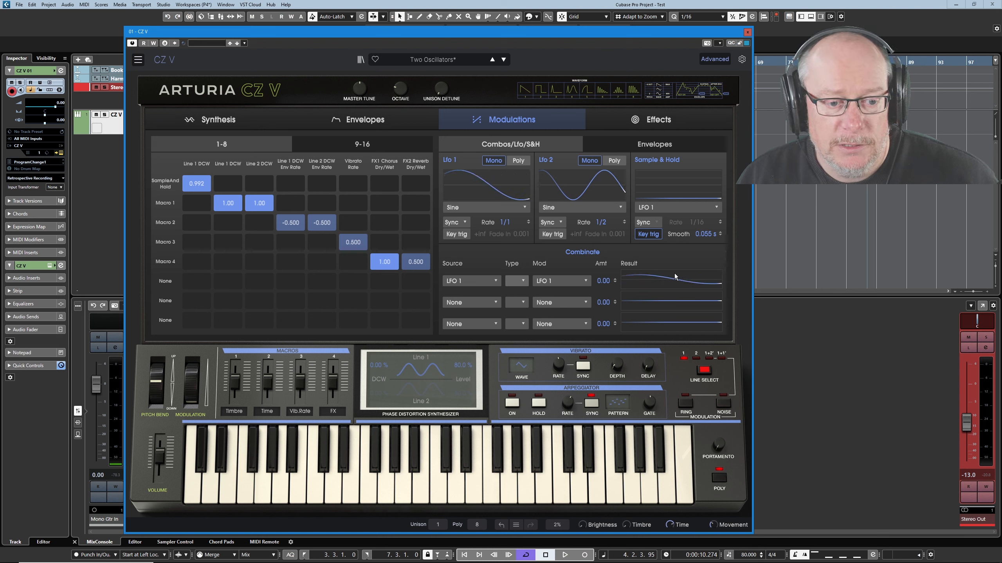
{"action": "left_click", "coordinate": [579, 281]}
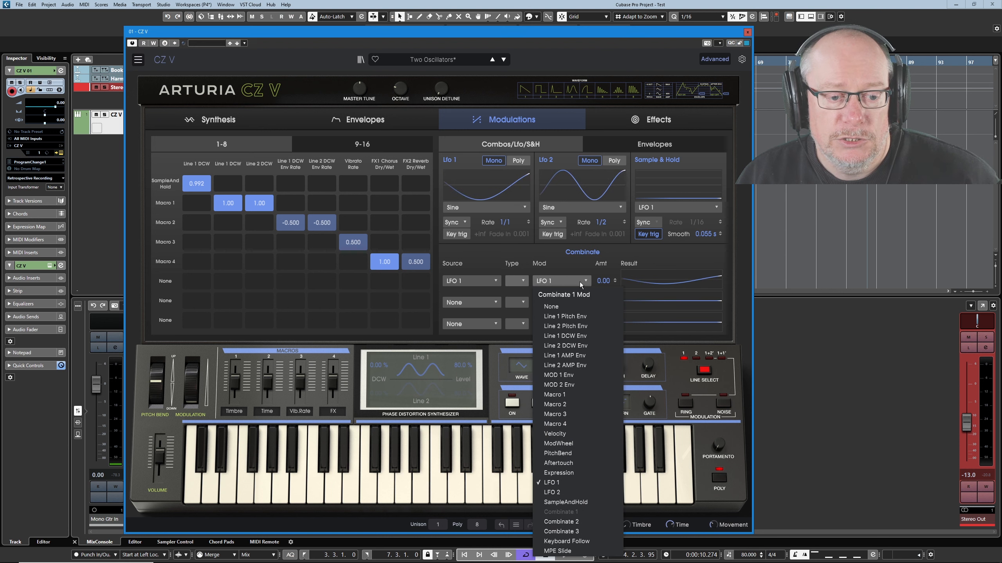
{"action": "left_click", "coordinate": [552, 492]}
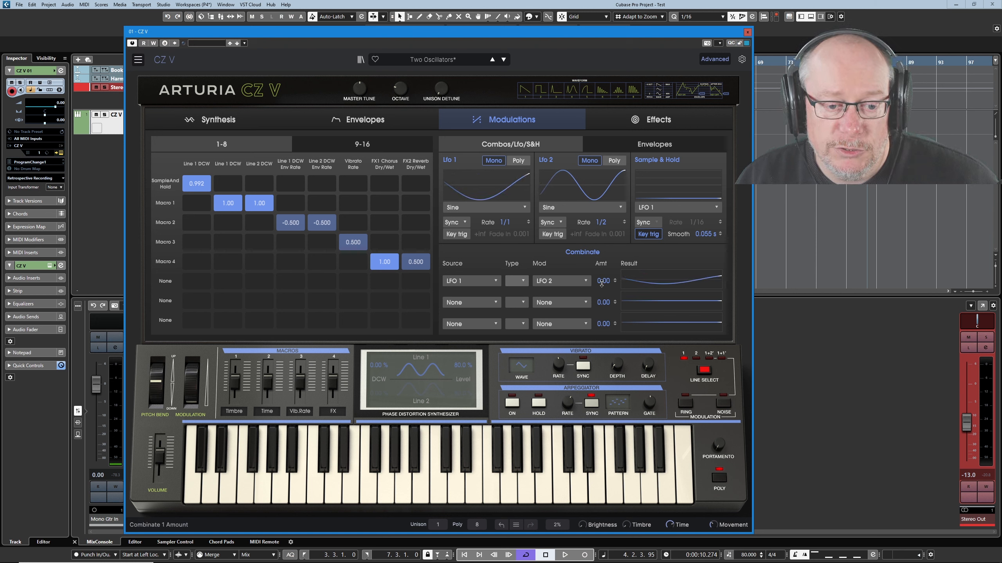
Raise the Combinate 1 amount to 0.616 and switch the LFO 2 rate type to Hertz.
{"action": "left_click_drag", "start_coordinate": [604, 281], "coordinate": [604, 257]}
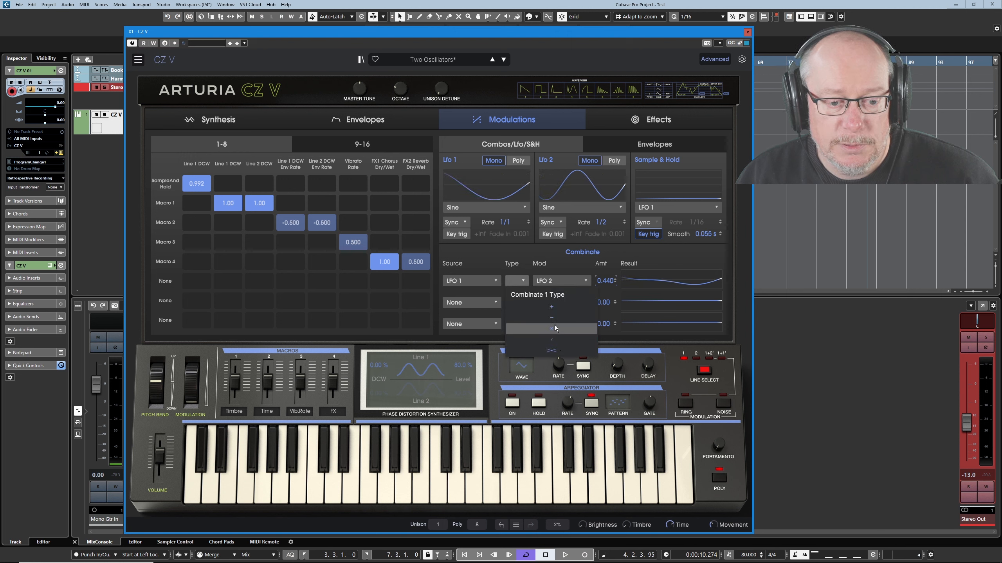
{"action": "left_click_drag", "start_coordinate": [605, 282], "coordinate": [606, 272]}
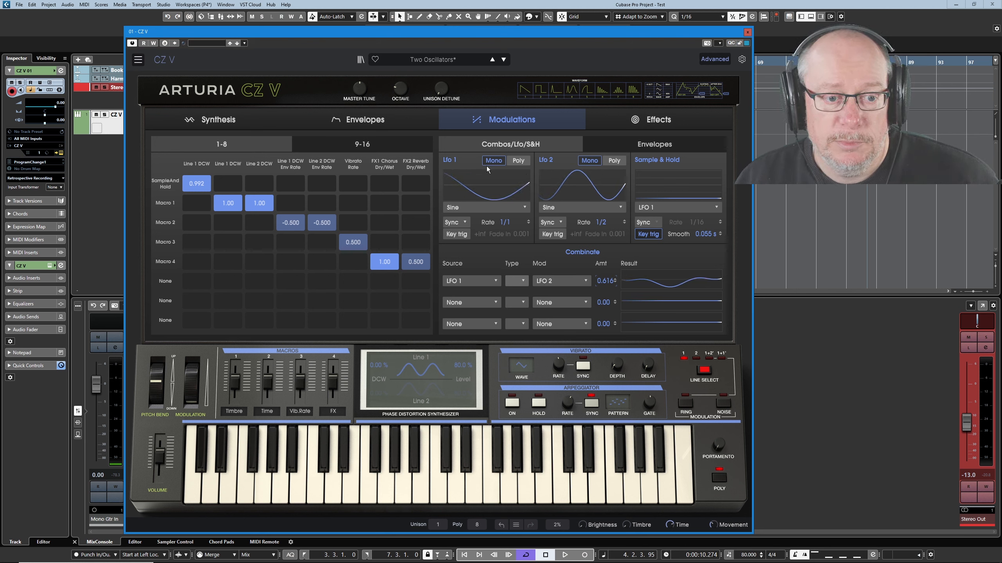
{"action": "left_click", "coordinate": [560, 223]}
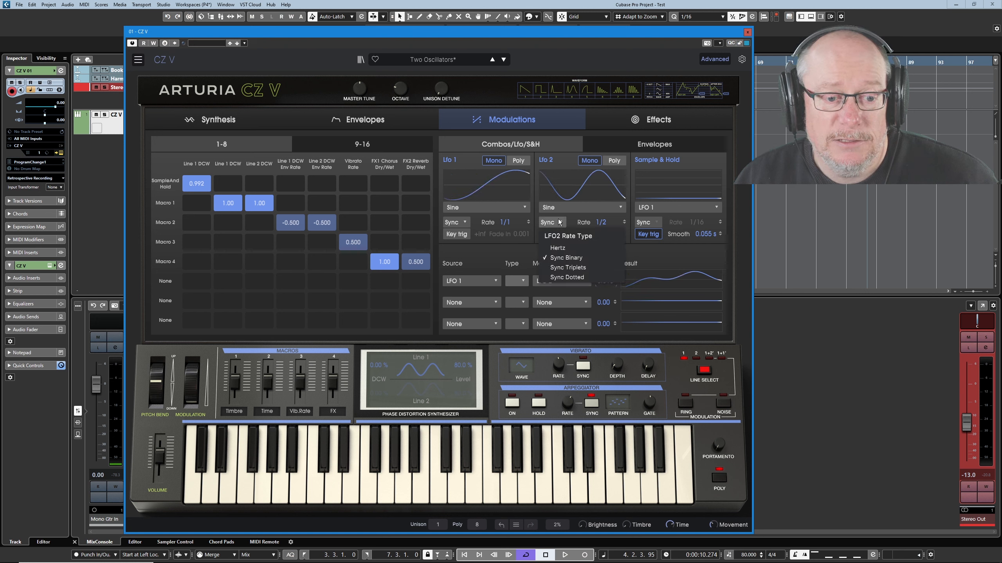
{"action": "left_click", "coordinate": [557, 247]}
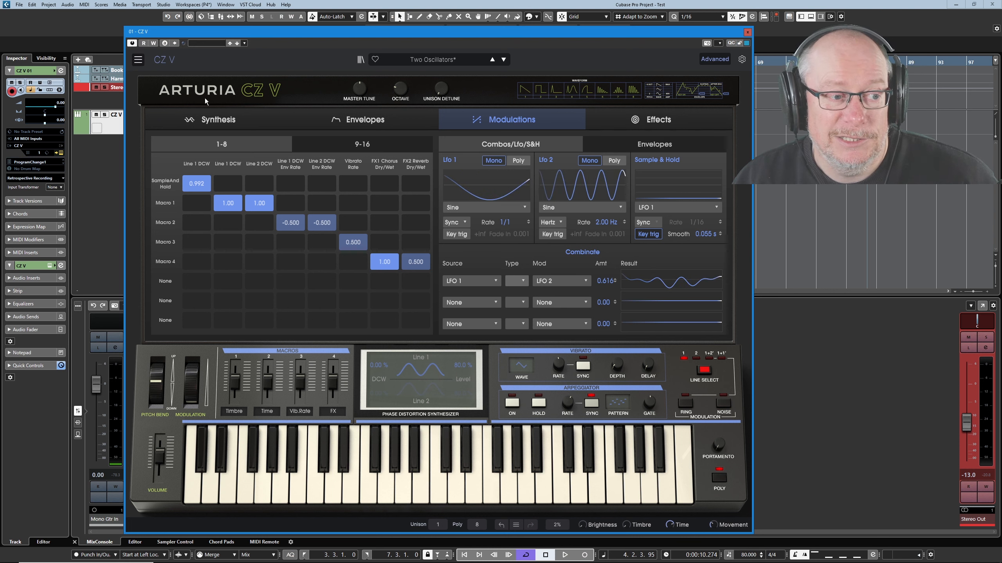
Replace Sample & Hold with Combinate 1 as the first matrix row's source, and set the Combinate 1 type to multiply.
{"action": "left_click", "coordinate": [164, 184]}
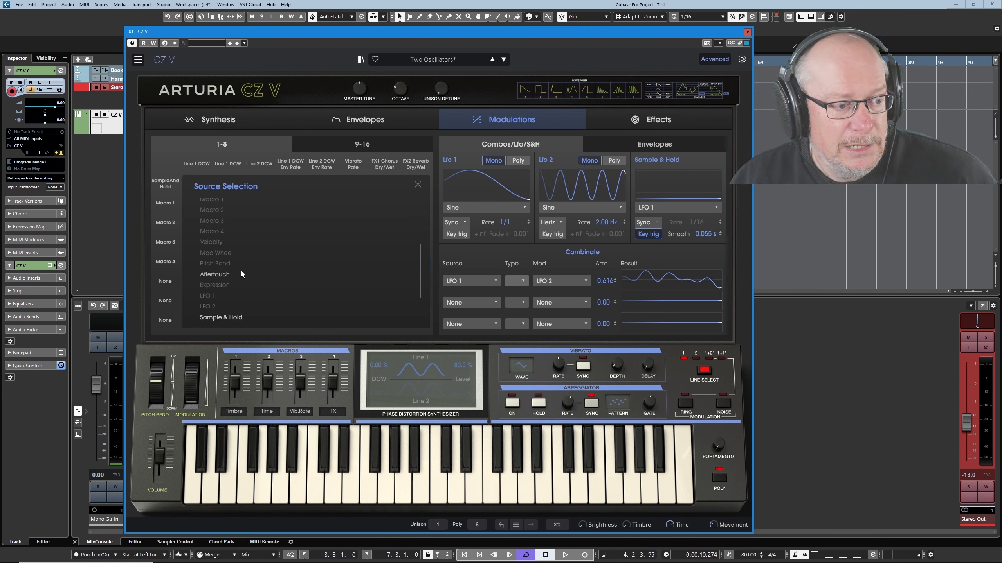
{"action": "scroll", "coordinate": [241, 271], "scroll_direction": "down", "scroll_amount": 3}
{"action": "left_click", "coordinate": [219, 271]}
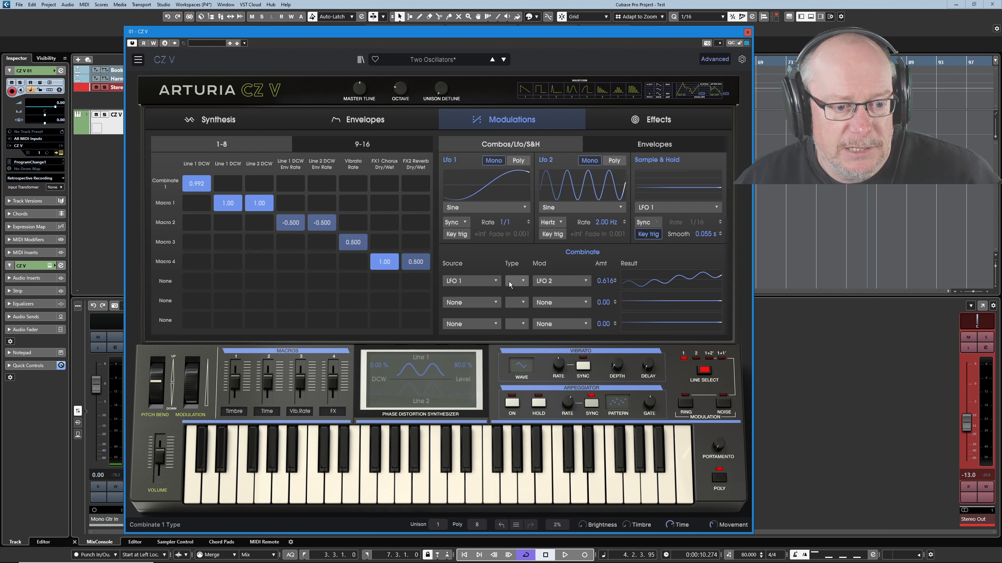
{"action": "left_click", "coordinate": [523, 281]}
{"action": "left_click", "coordinate": [551, 328]}
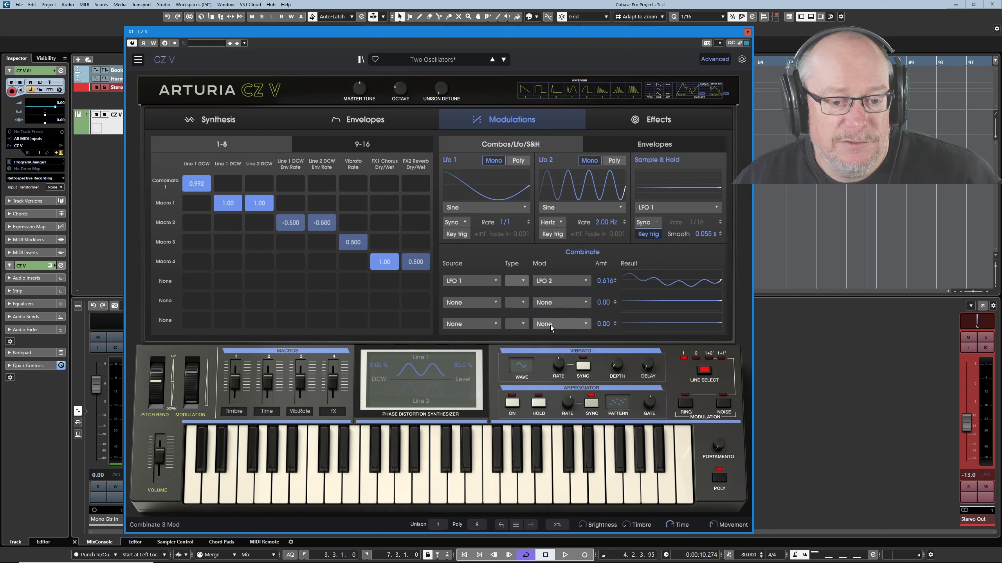